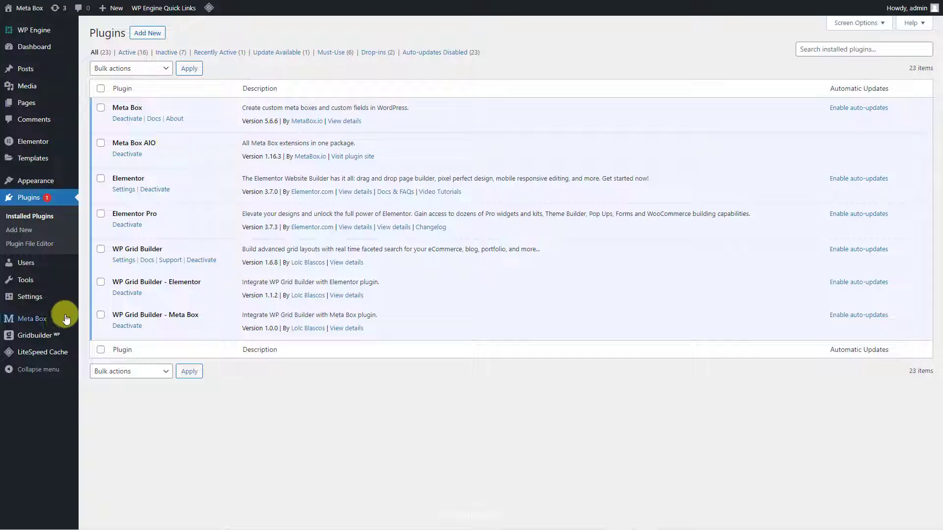
- Look through the available Meta Box extensions and open the Gridbuilder add-ons page
{"action": "mouse_move", "coordinate": [32, 319]}
{"action": "left_click", "coordinate": [98, 431]}
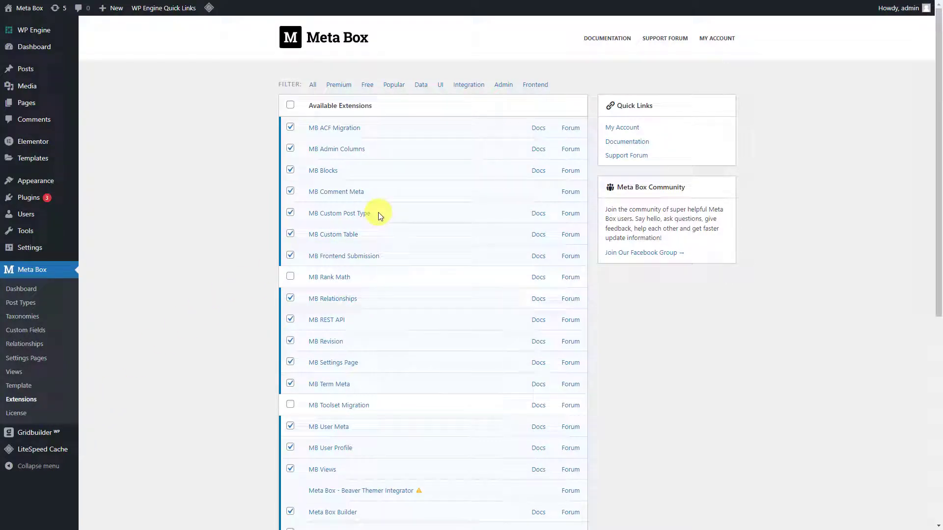
{"action": "scroll", "coordinate": [378, 216], "scroll_direction": "down", "scroll_amount": 4}
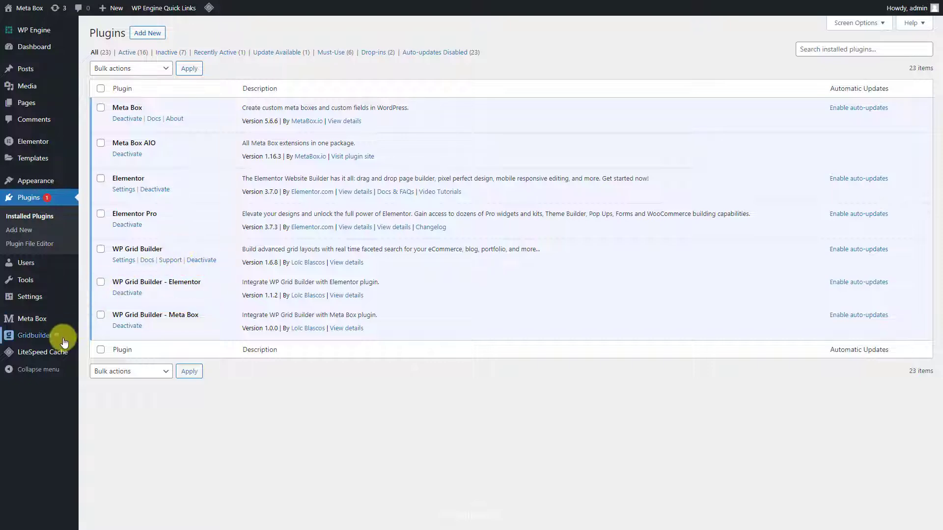
{"action": "mouse_move", "coordinate": [63, 337]}
{"action": "left_click", "coordinate": [86, 392]}
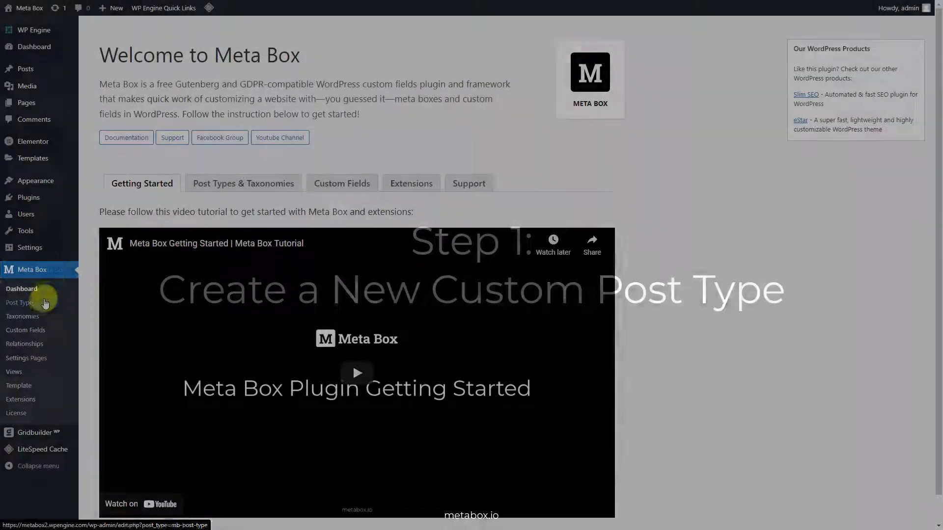
- Create and publish a custom post type with the plural name "Restaurants" and the singular name "Restaurant"
{"action": "left_click", "coordinate": [41, 301]}
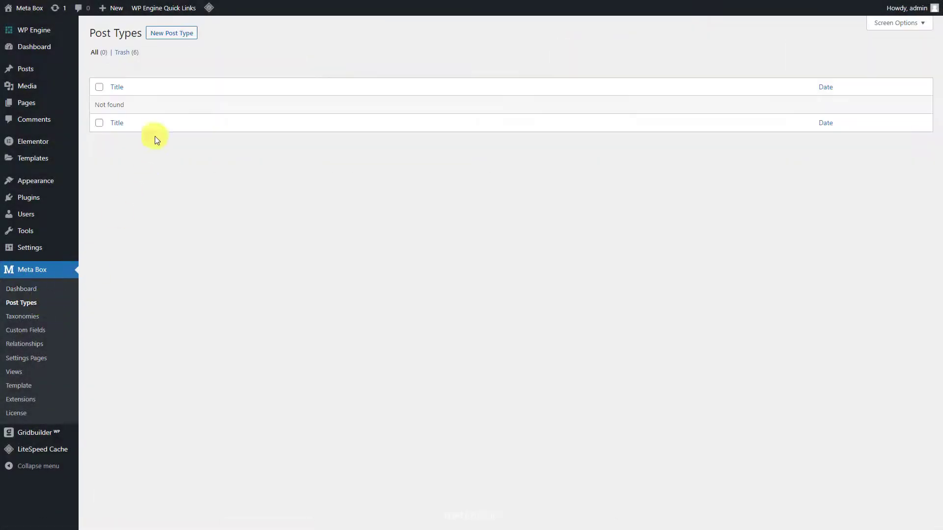
{"action": "left_click", "coordinate": [189, 35]}
{"action": "left_click", "coordinate": [368, 90]}
{"action": "type", "text": "Restaurants"}
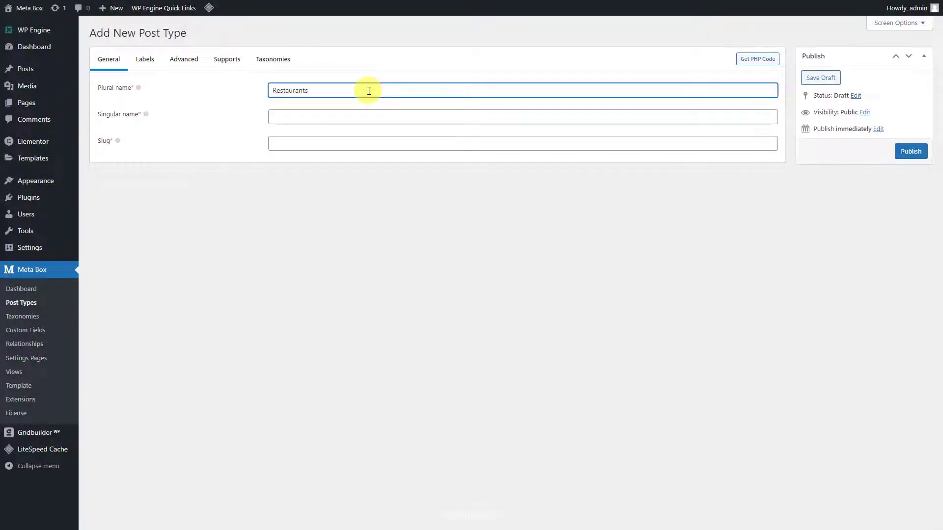
{"action": "left_click", "coordinate": [369, 116]}
{"action": "type", "text": "Restaurant"}
{"action": "left_click", "coordinate": [909, 158]}
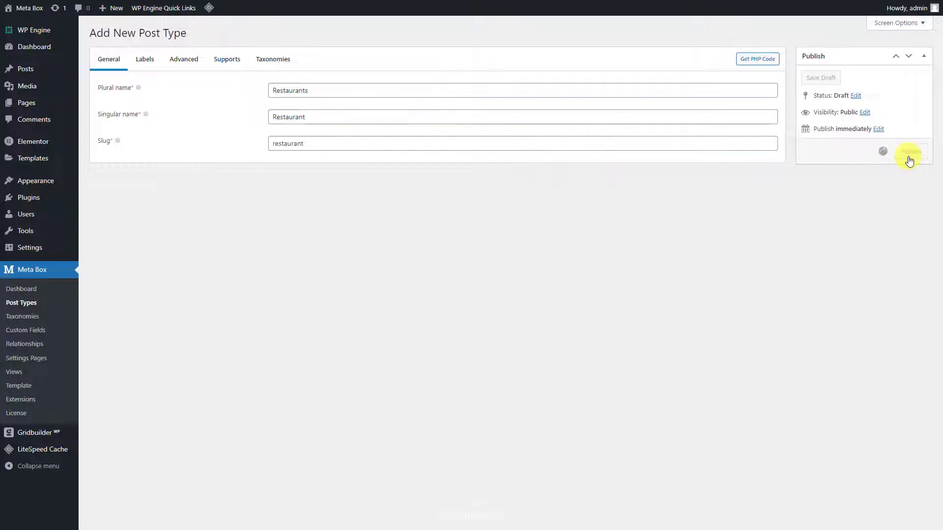
{"action": "mouse_move", "coordinate": [57, 141]}
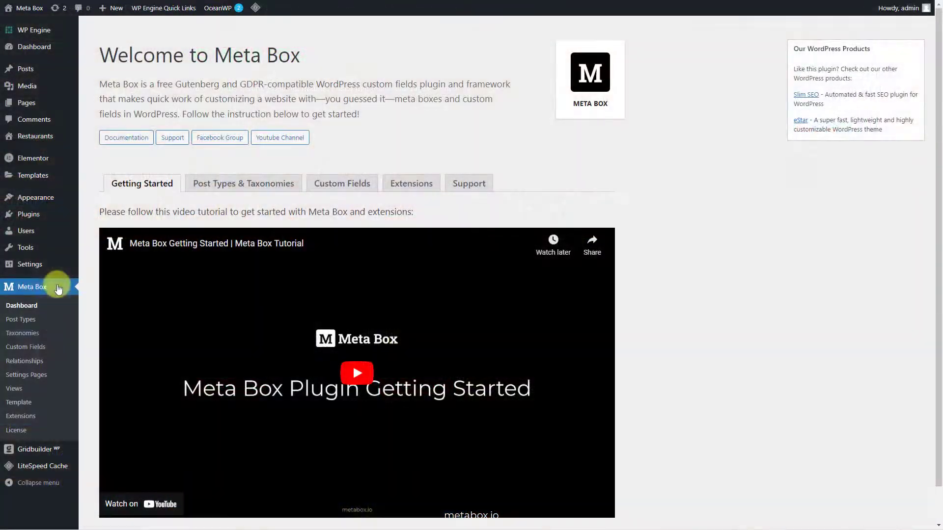
- Start a new custom field group titled "Restaurant Information"
{"action": "left_click", "coordinate": [49, 347]}
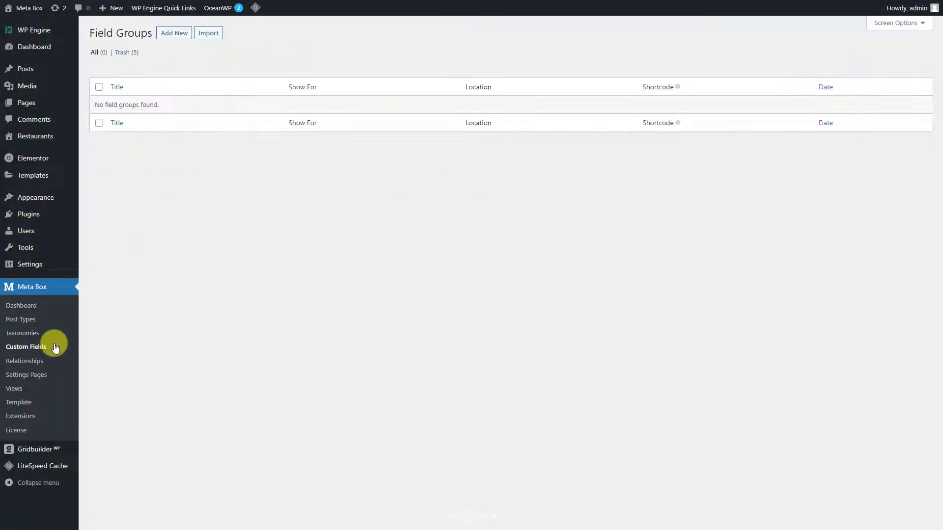
{"action": "left_click", "coordinate": [176, 36]}
{"action": "type", "text": "Restaurant Information"}
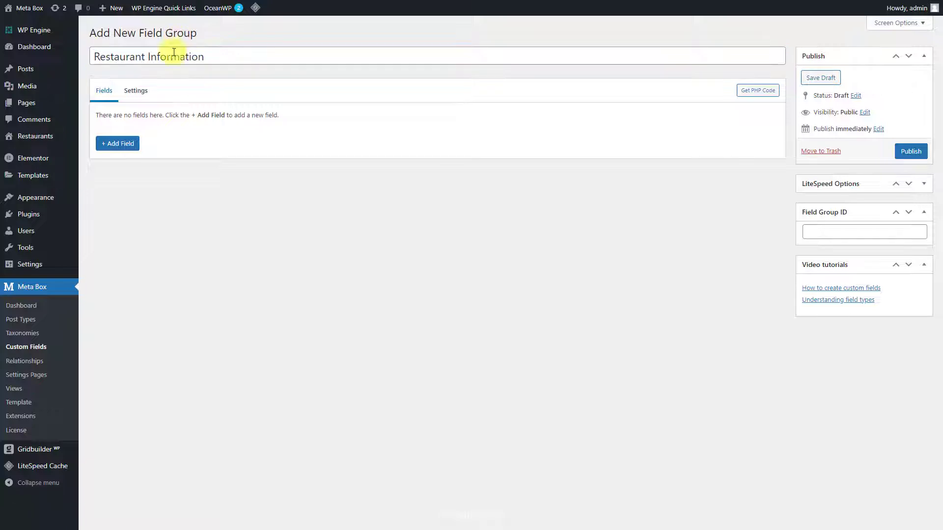
- Add a Text field labelled "Address" to the field group
{"action": "left_click", "coordinate": [128, 143]}
{"action": "type", "text": "text"}
{"action": "left_click", "coordinate": [131, 200]}
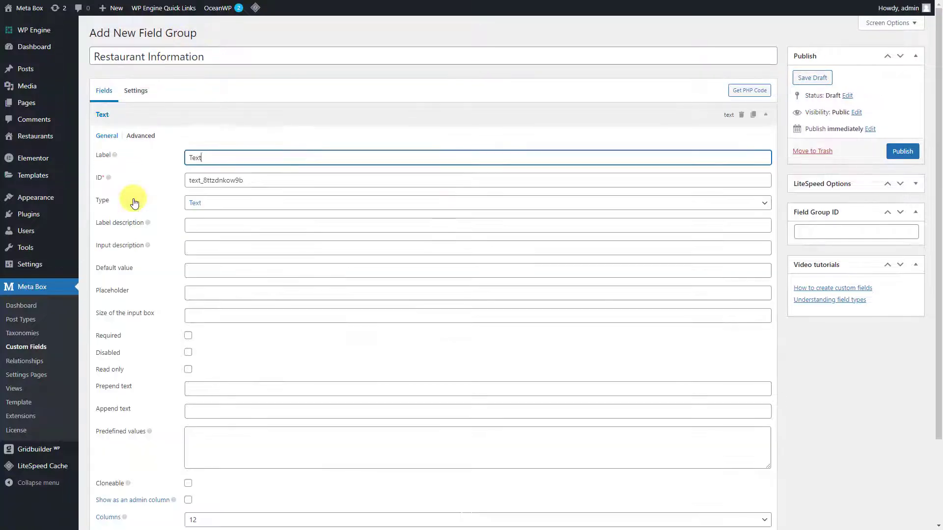
{"action": "key", "text": "ctrl+a"}
{"action": "type", "text": "Address"}
{"action": "left_click", "coordinate": [158, 115]}
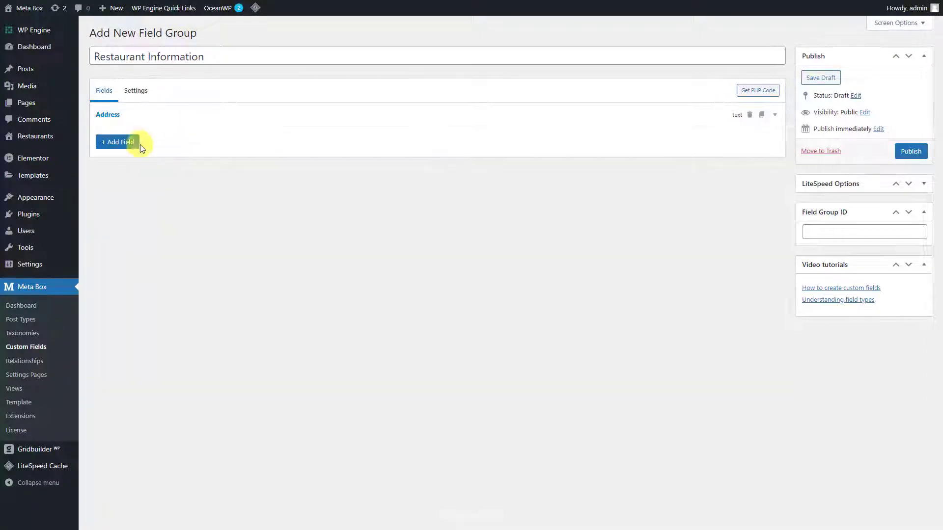
- Add a Single Image field labelled "Logo" to the field group
{"action": "left_click", "coordinate": [135, 142]}
{"action": "type", "text": "single image"}
{"action": "left_click", "coordinate": [157, 201]}
{"action": "type", "text": "Logo"}
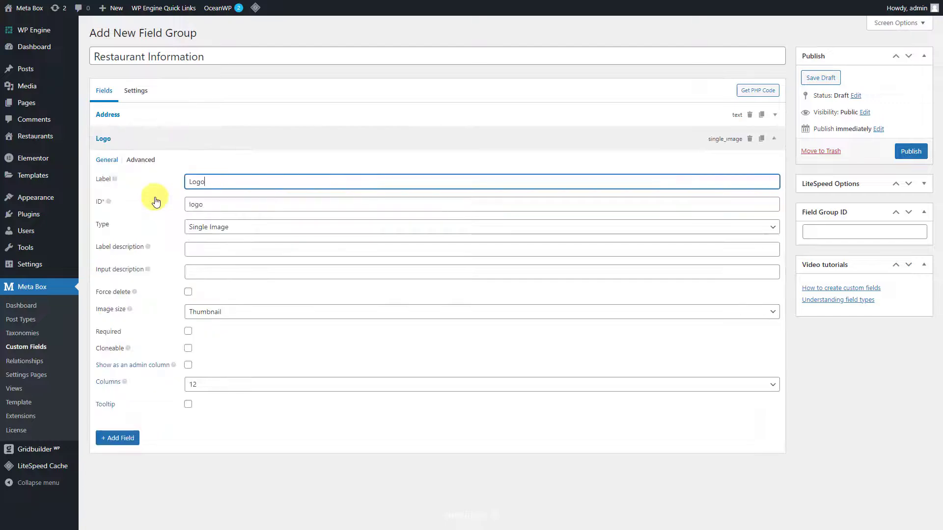
{"action": "left_click", "coordinate": [190, 144]}
- Add a Select field labelled "Voucher" with the choices discount-20: Discount 20%, discount-30: Discount 30% and discount-50: Discount 50%
{"action": "left_click", "coordinate": [138, 170]}
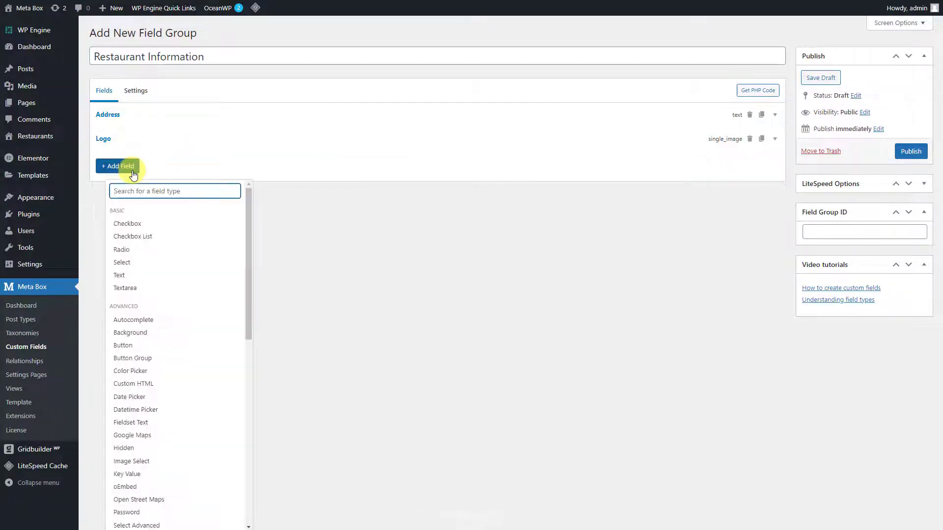
{"action": "type", "text": "select"}
{"action": "left_click", "coordinate": [142, 224]}
{"action": "type", "text": "Voucher"}
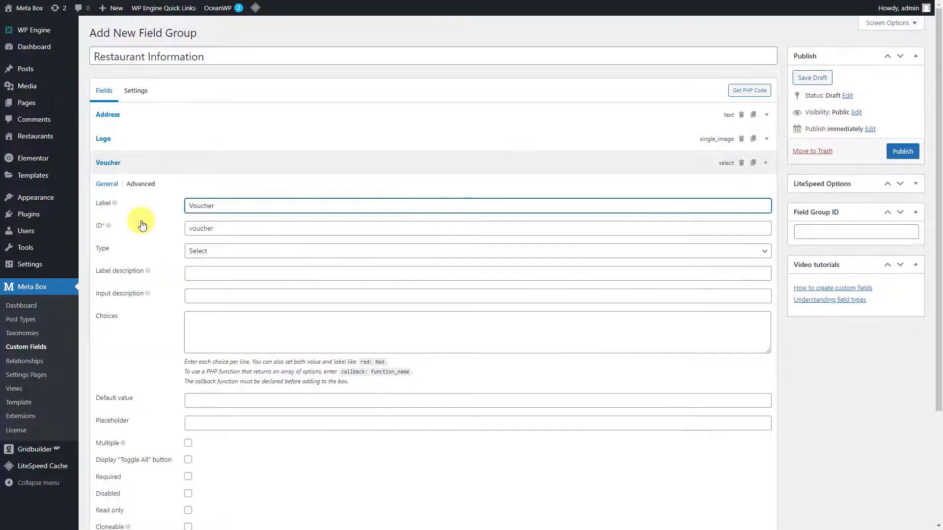
{"action": "left_click", "coordinate": [284, 322]}
{"action": "type", "text": "discount-20: Discount 20% discount-30: Discount 30% discount-50: Discount 50%"}
{"action": "left_click", "coordinate": [289, 166]}
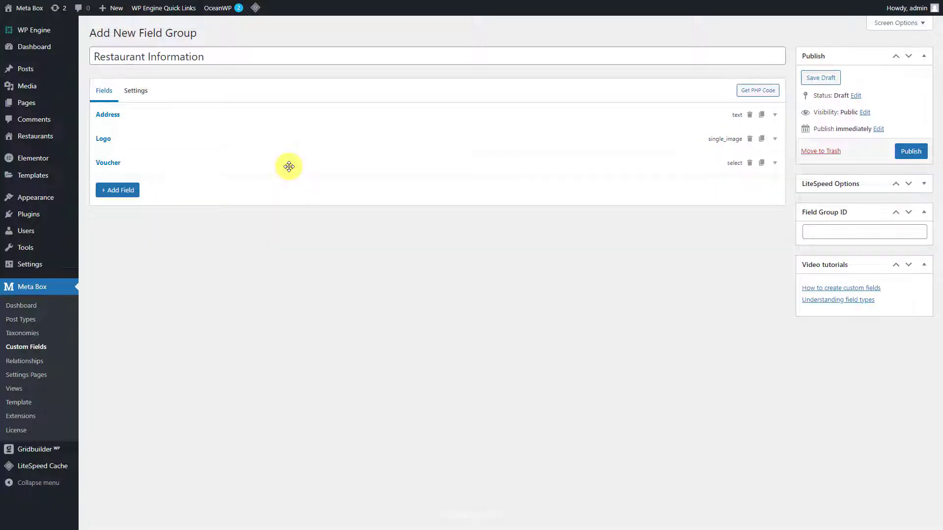
- Add a Switch field labelled "Feature The Restaurant?" to the field group
{"action": "left_click", "coordinate": [131, 192]}
{"action": "type", "text": "switch"}
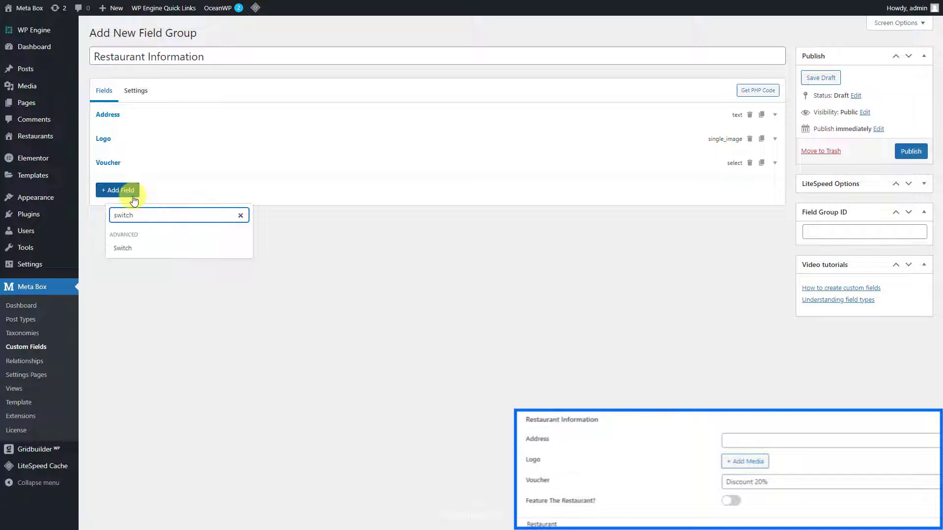
{"action": "left_click", "coordinate": [146, 250]}
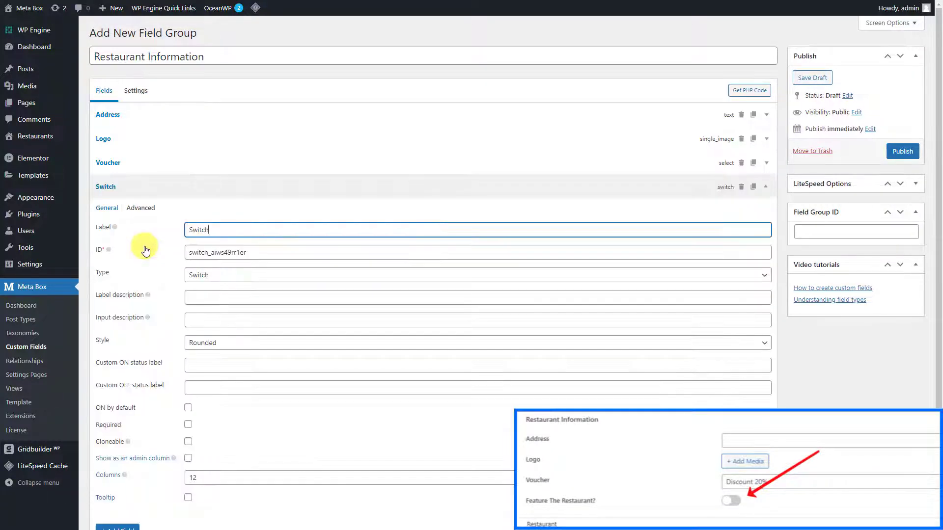
{"action": "type", "text": "Feature The Restaurant?"}
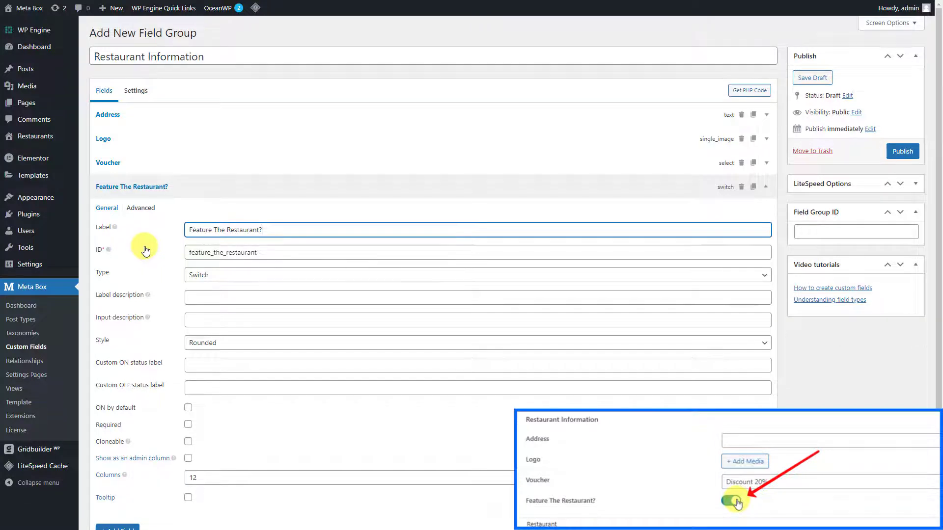
{"action": "left_click", "coordinate": [247, 187]}
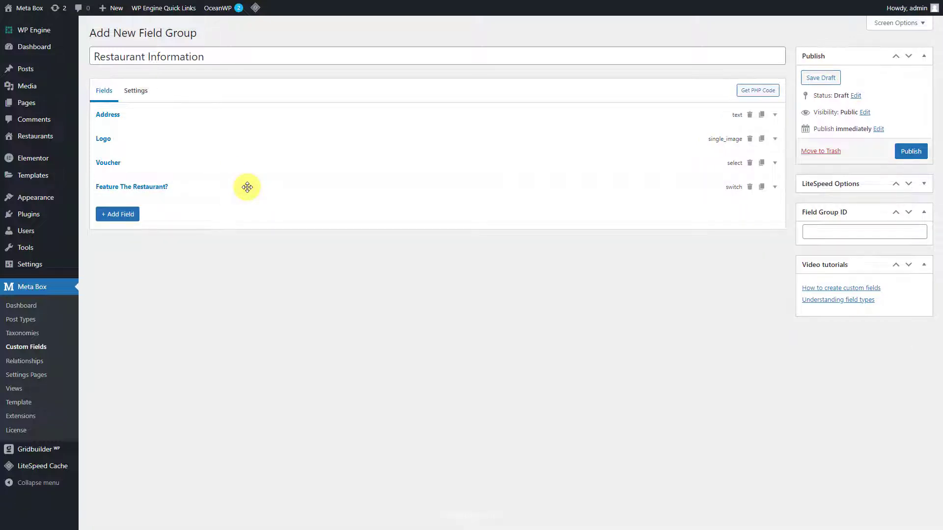
- Set the field group's location to the Restaurant post type instead of Post and publish the group
{"action": "left_click", "coordinate": [142, 99]}
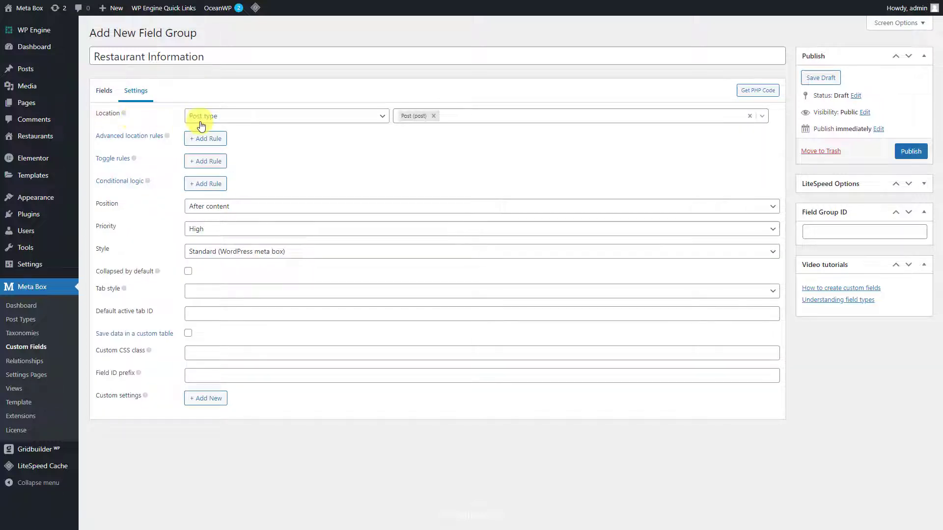
{"action": "left_click", "coordinate": [433, 115]}
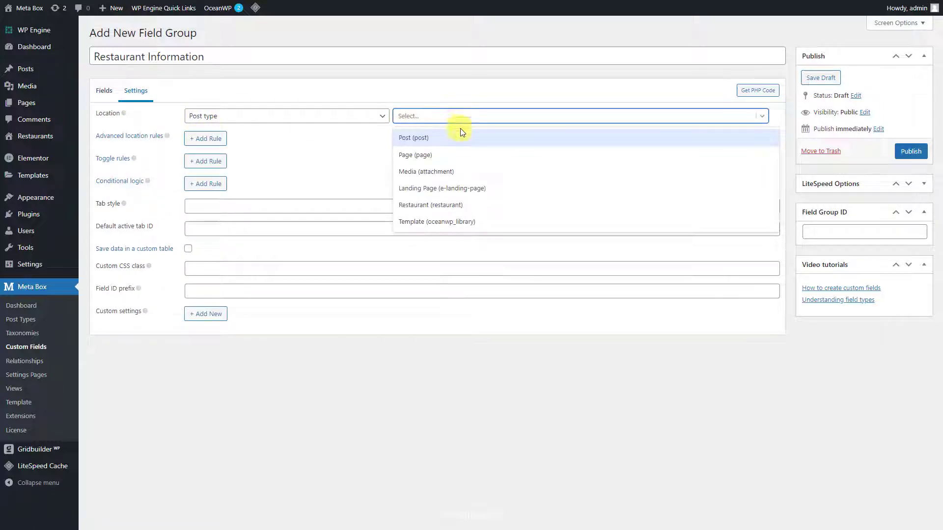
{"action": "left_click", "coordinate": [491, 205]}
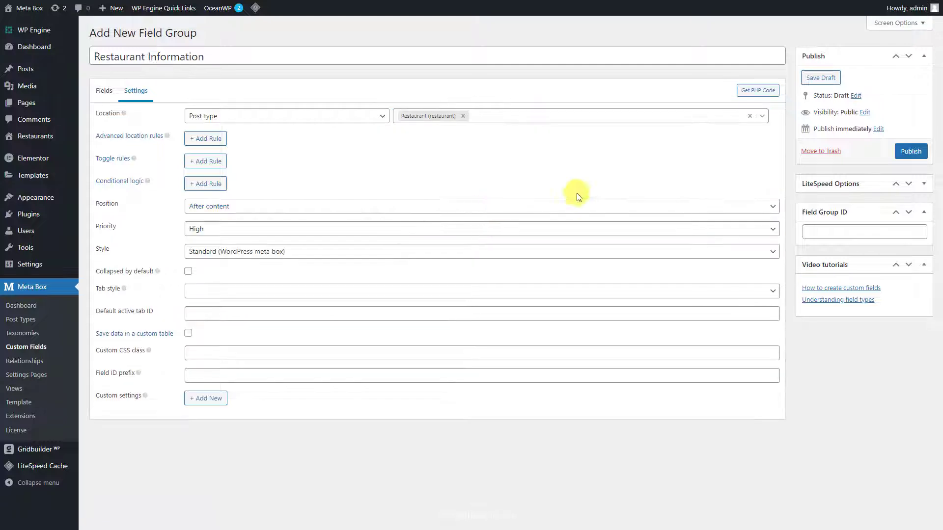
{"action": "left_click", "coordinate": [904, 151]}
- Start a new restaurant post titled "Vietnamese Restaurant" with Lorem Ipsum body text and "Feature The Restaurant?" switched on
{"action": "mouse_move", "coordinate": [64, 133]}
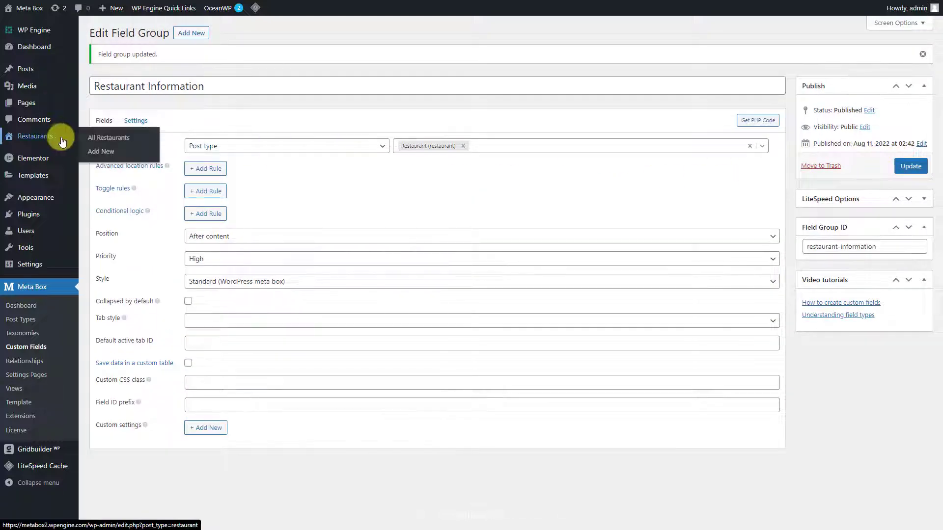
{"action": "left_click", "coordinate": [86, 155]}
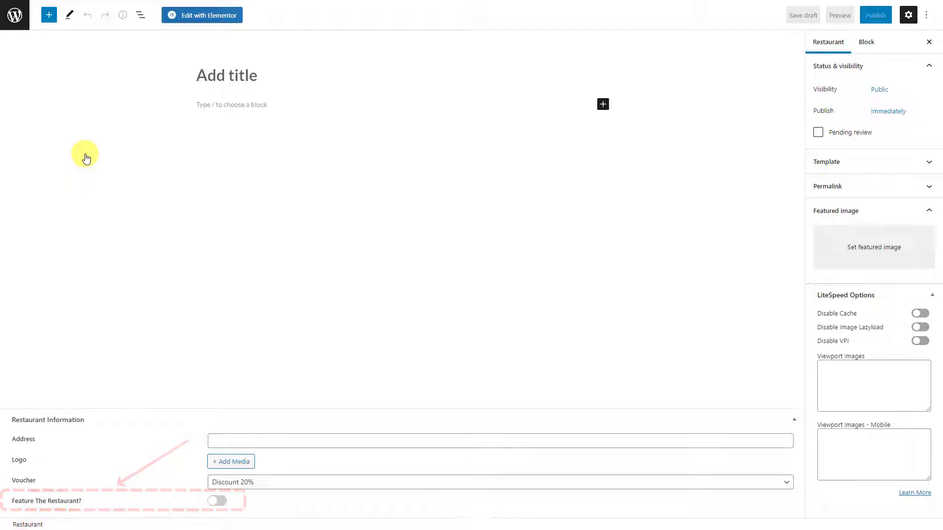
{"action": "left_click", "coordinate": [220, 501]}
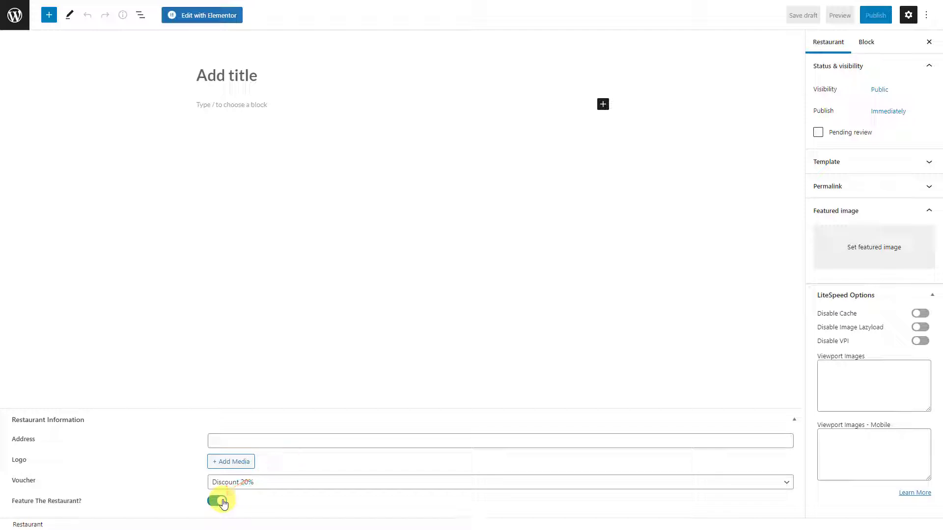
{"action": "left_click", "coordinate": [259, 76]}
{"action": "type", "text": "Vietnamese Restaurant"}
{"action": "left_click", "coordinate": [267, 103]}
{"action": "type", "text": "Lorem Ipsum is simply dummy text of the printing and typesetting industry. Lorem Ipsum has been the industry's standard dummy text ever since the 1500s, when an unknown printer took a galley of type and scrambled it to make a type specimen book. It has survived not only five centuries, but also the leap into electronic typesetting, remaining essentially unchanged. It was popularised in the 1960s with the release of Letraset sheets containing Lorem Ipsum passages, and more recently with desktop publishing software like Aldus PageMaker including versions of Lorem Ipsum."}
- Fill in the address "Hanoi, Vietnam", add the navy and gold restaurant image as the logo, and publish the post
{"action": "left_click", "coordinate": [284, 440]}
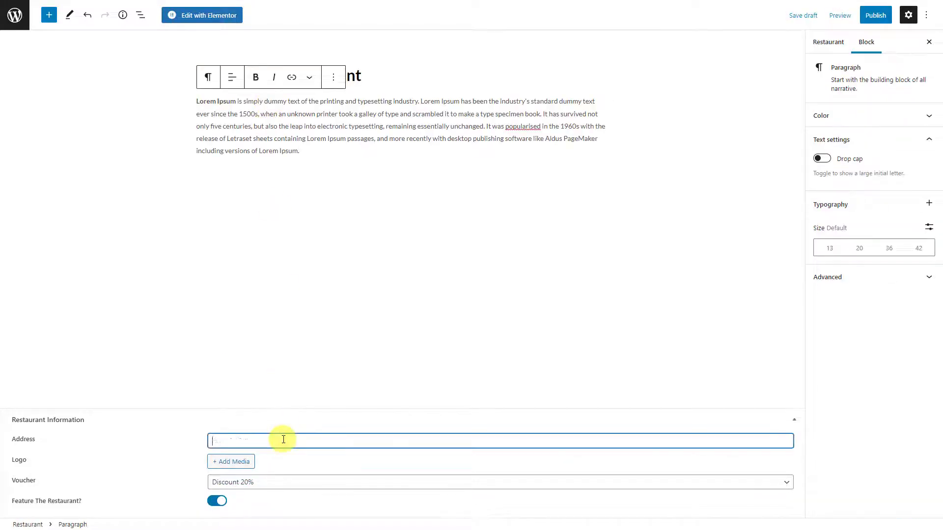
{"action": "type", "text": "Hanoi, Vietnam"}
{"action": "left_click", "coordinate": [246, 462]}
{"action": "left_click", "coordinate": [488, 447]}
{"action": "left_click", "coordinate": [898, 499]}
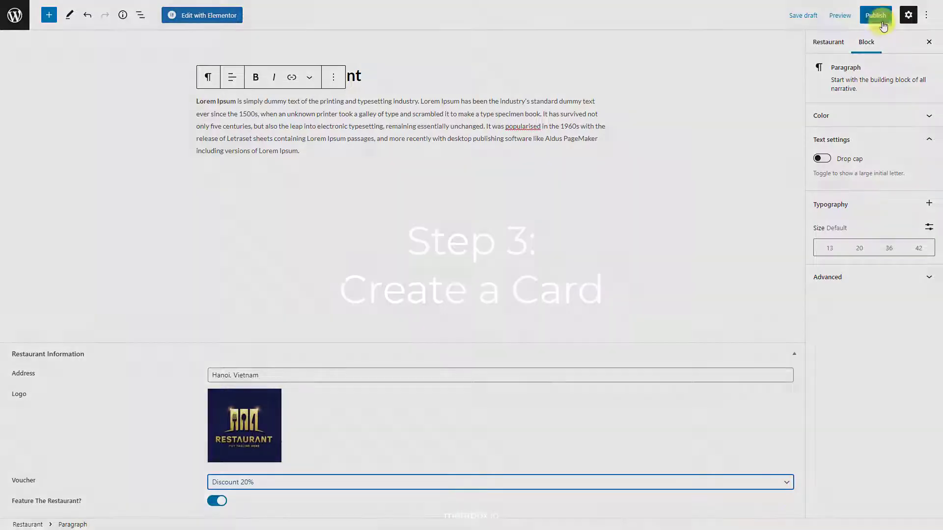
{"action": "left_click", "coordinate": [872, 15]}
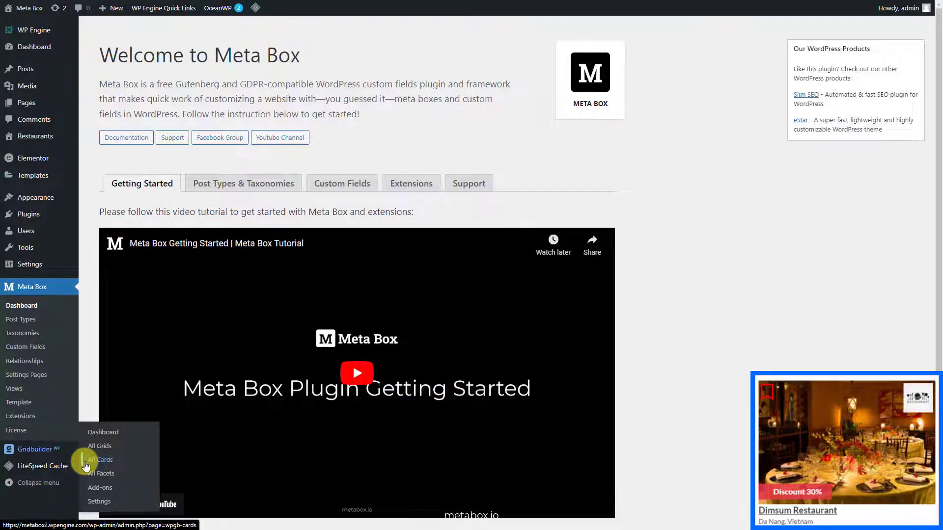
- Create a Gridbuilder card named "Featured Restaurants Card" with Media Overlay and Card Footer turned off
{"action": "left_click", "coordinate": [86, 461]}
{"action": "left_click", "coordinate": [850, 122]}
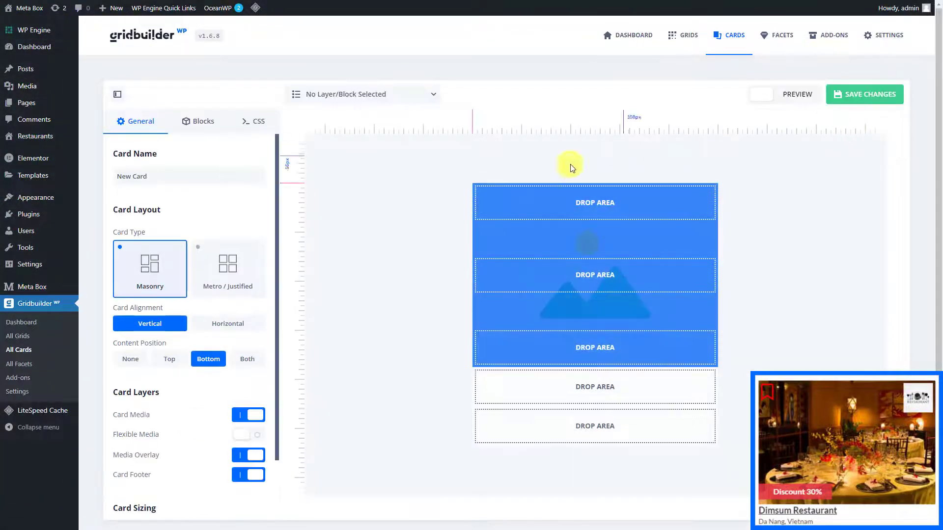
{"action": "triple_click", "coordinate": [242, 184]}
{"action": "type", "text": "Featured Restaurants Card"}
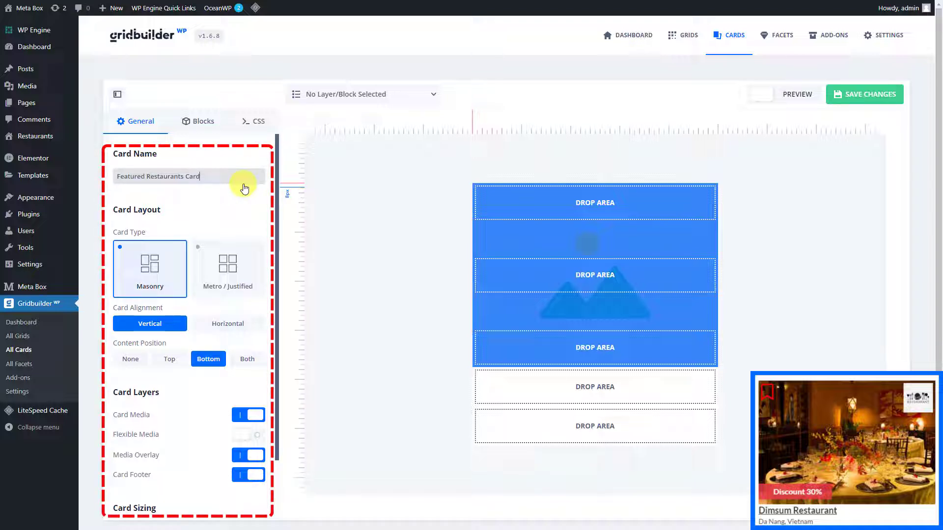
{"action": "left_click", "coordinate": [249, 456]}
{"action": "left_click", "coordinate": [257, 475]}
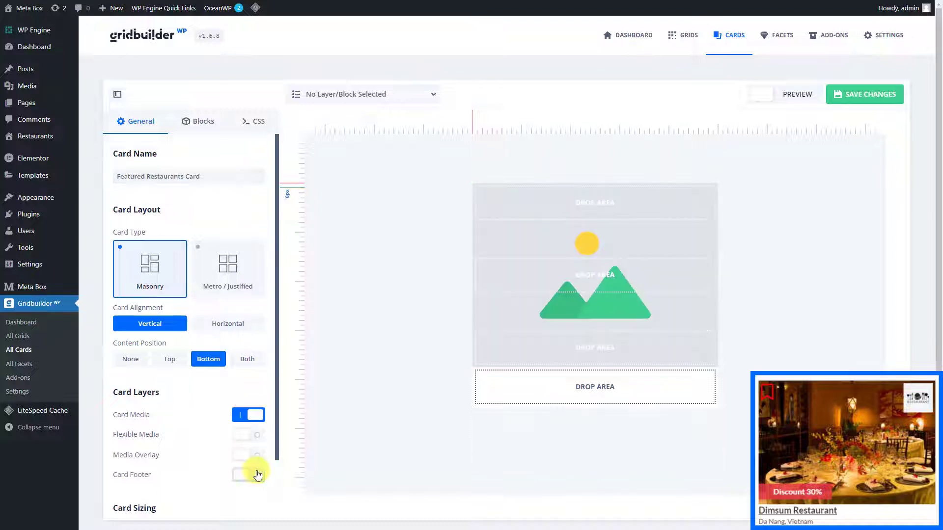
- Add a post Title block to the card's drop area below the image and open the block's settings
{"action": "left_click", "coordinate": [211, 127]}
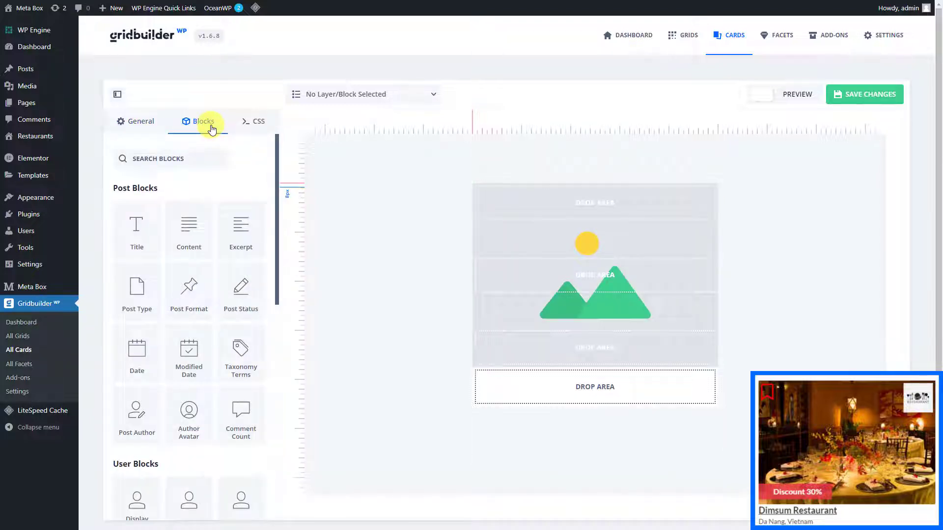
{"action": "left_click", "coordinate": [144, 256]}
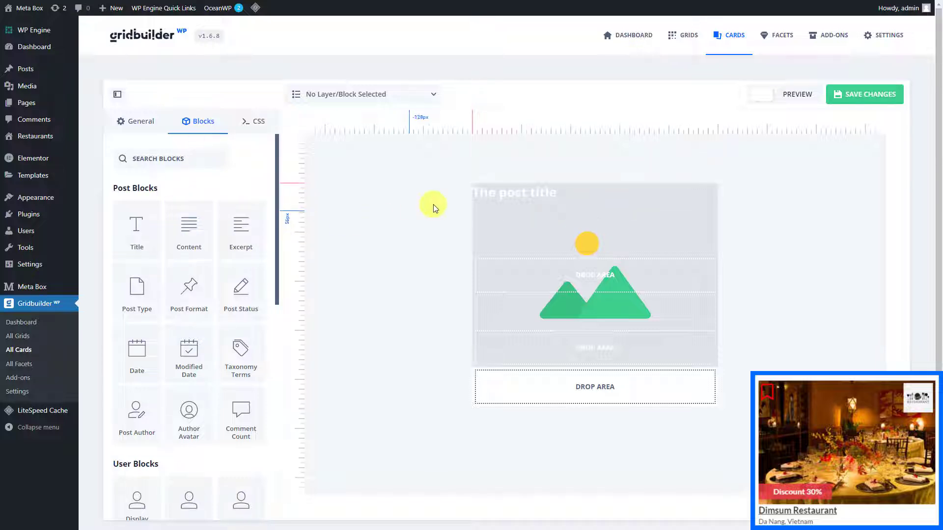
{"action": "left_click_drag", "start_coordinate": [497, 197], "coordinate": [495, 400]}
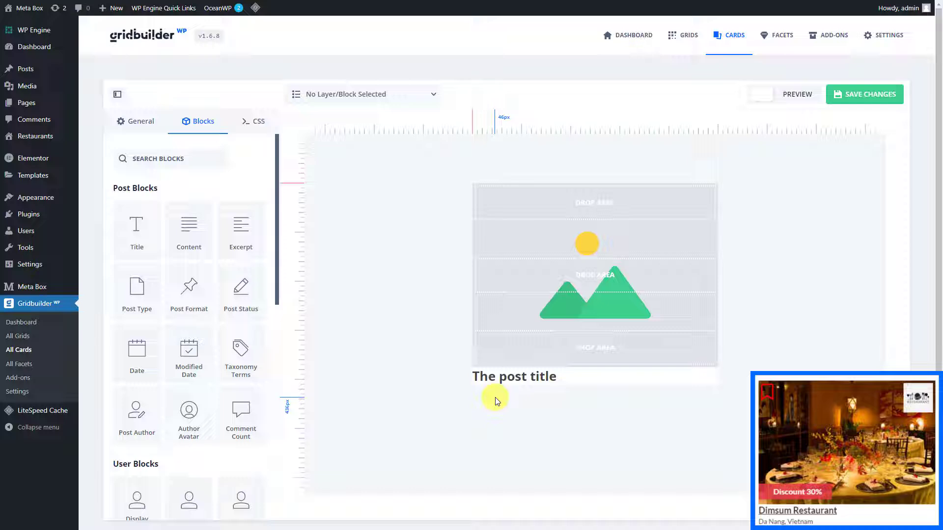
{"action": "left_click", "coordinate": [503, 379]}
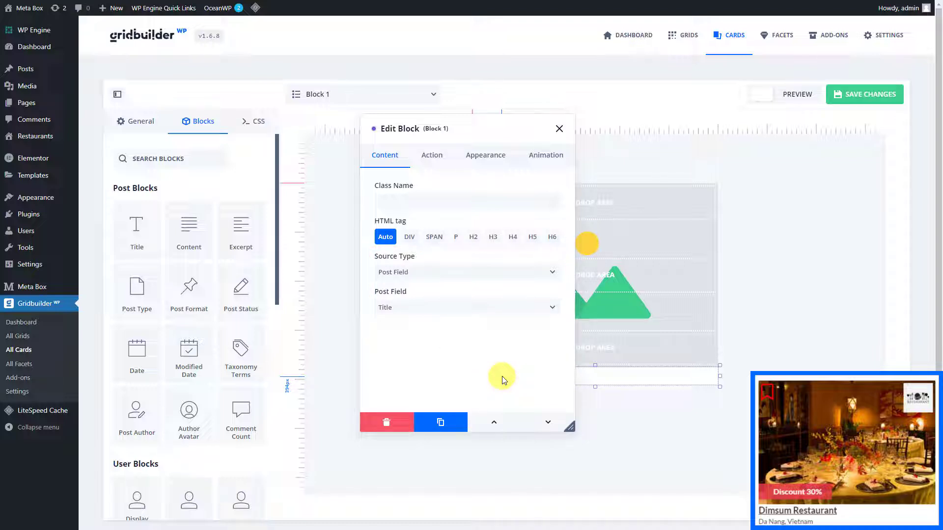
- Underline the post title block's text, set its font size to 18px, and close its settings
{"action": "left_click", "coordinate": [498, 164]}
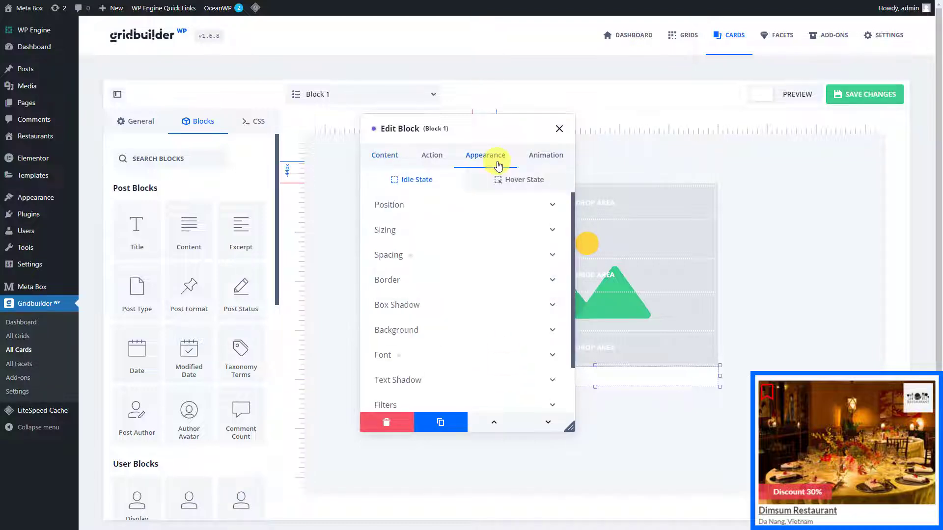
{"action": "left_click", "coordinate": [442, 355]}
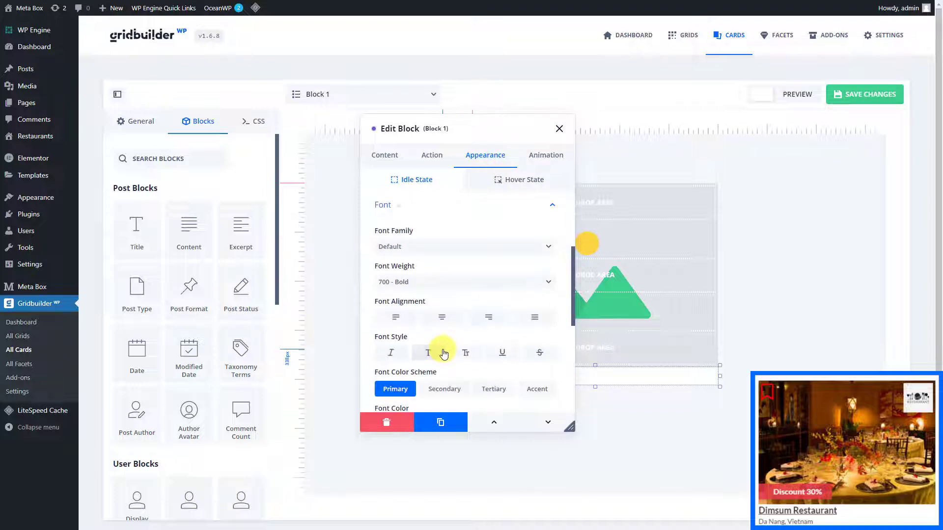
{"action": "left_click", "coordinate": [499, 354]}
{"action": "scroll", "coordinate": [496, 357], "scroll_direction": "down", "scroll_amount": 2}
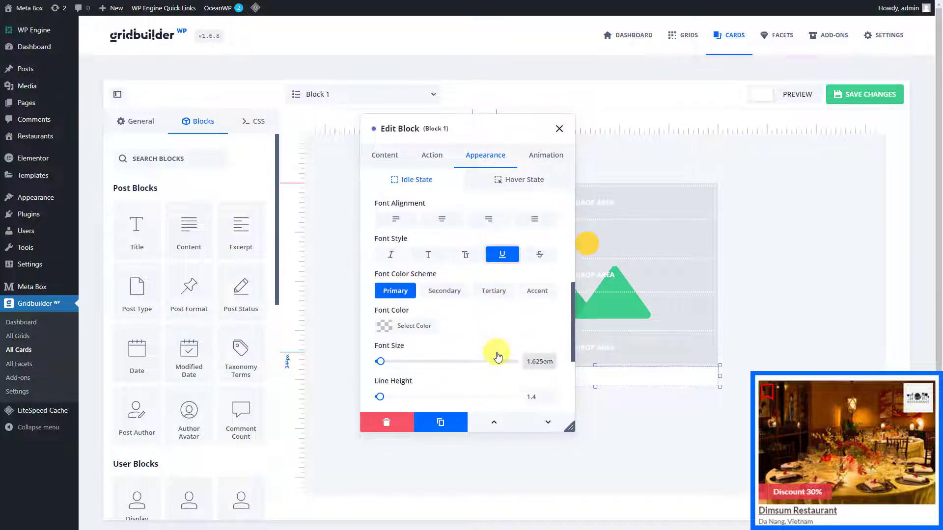
{"action": "double_click", "coordinate": [529, 366]}
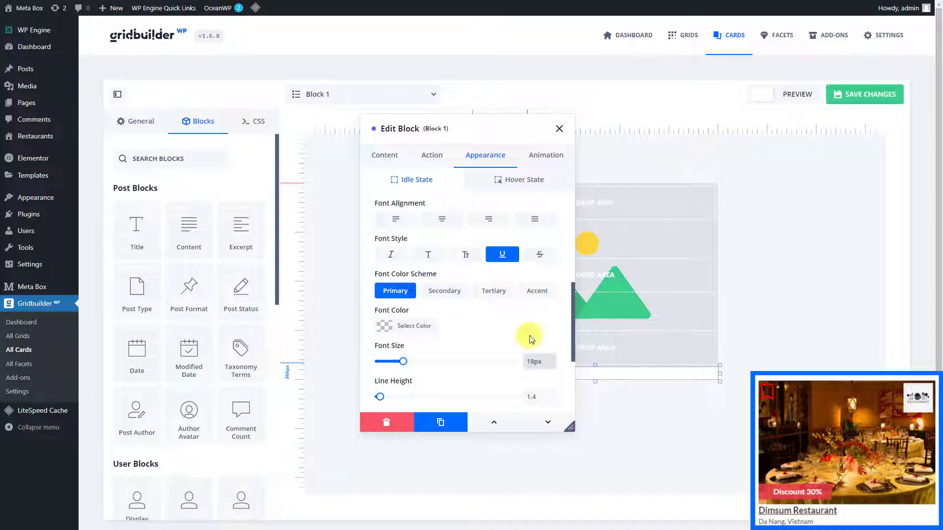
{"action": "left_click", "coordinate": [557, 130]}
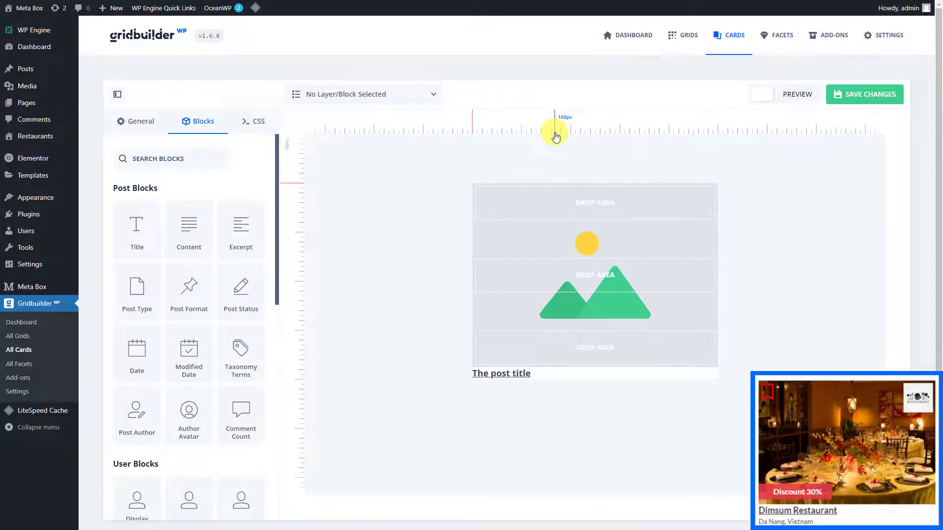
- Find the Custom Field block, add it to the drop area at the top of the card image, and open its settings
{"action": "left_click", "coordinate": [199, 159]}
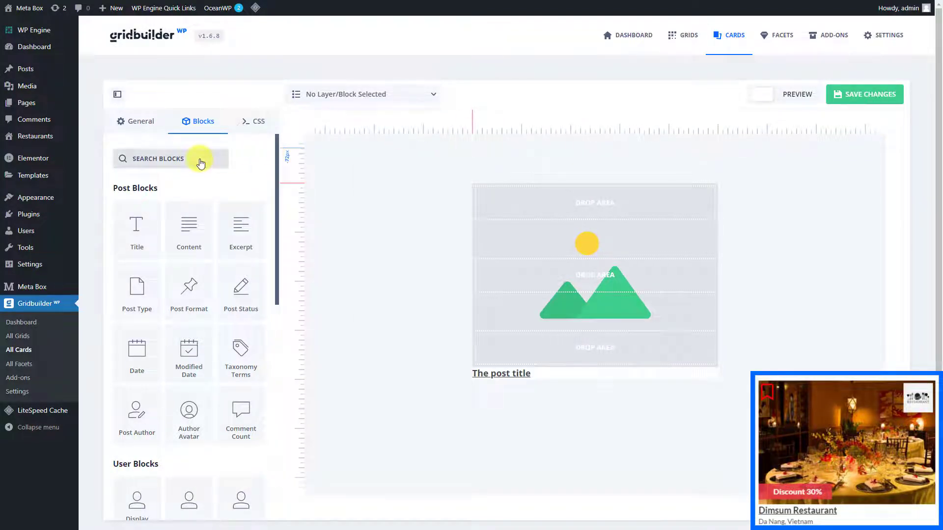
{"action": "type", "text": "custom"}
{"action": "left_click", "coordinate": [161, 232]}
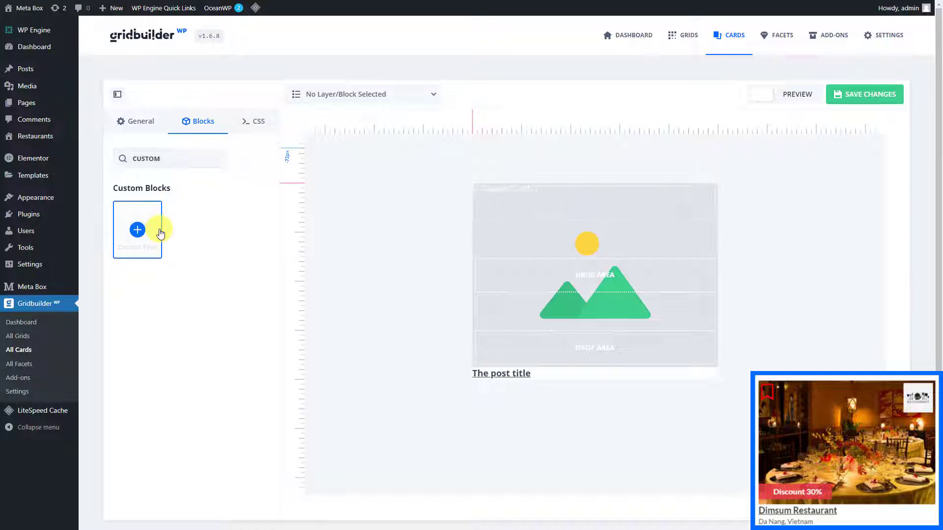
{"action": "left_click", "coordinate": [524, 191]}
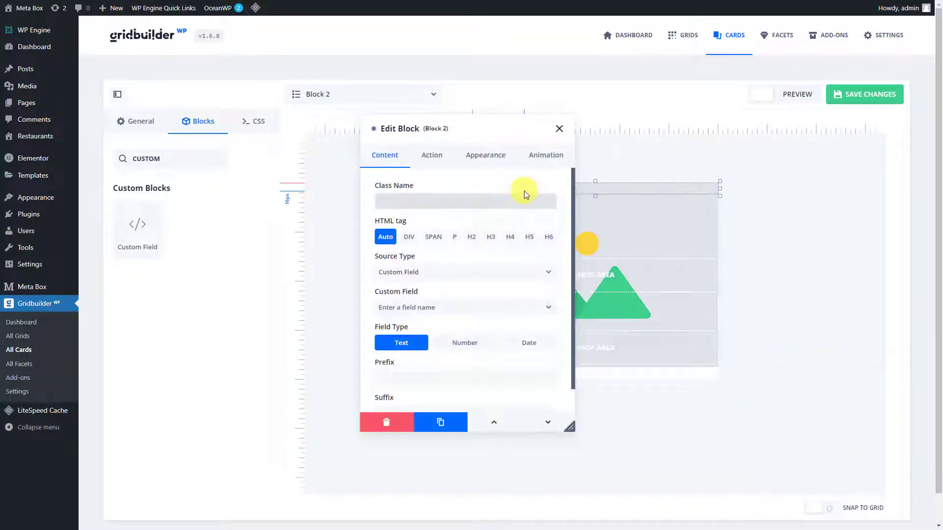
- Give the block the class name "featured" and link it to the Meta Box field "Feature The Restaurant?"
{"action": "left_click", "coordinate": [519, 201]}
{"action": "type", "text": "featured"}
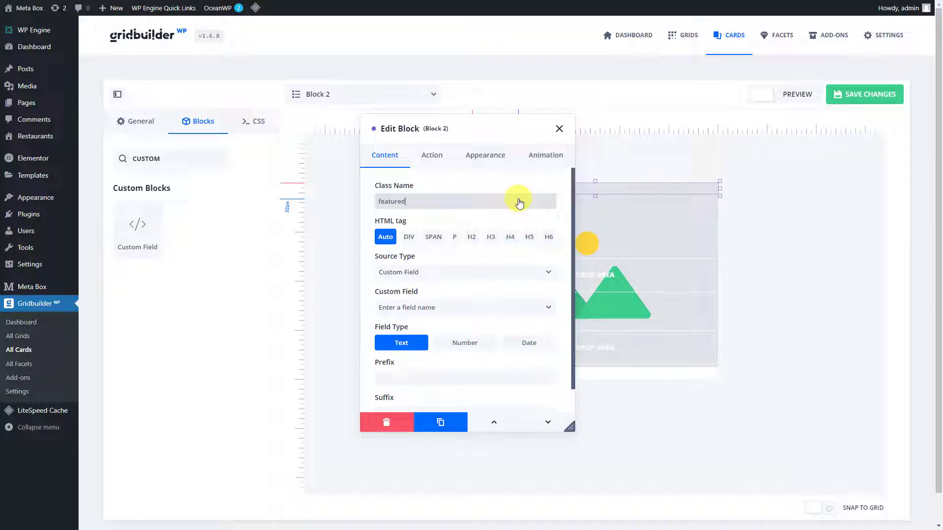
{"action": "left_click", "coordinate": [492, 308]}
{"action": "type", "text": "feature_the_restaurant"}
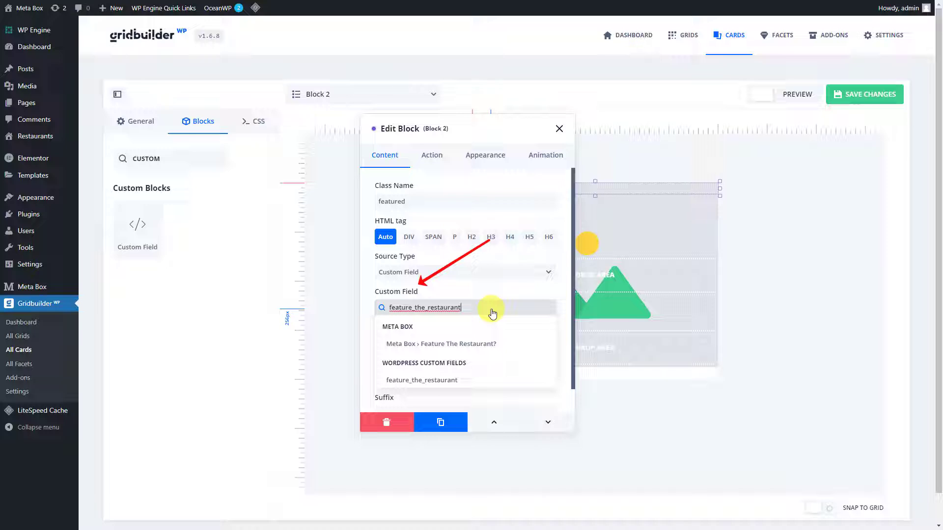
{"action": "left_click", "coordinate": [506, 344]}
{"action": "left_click", "coordinate": [559, 129]}
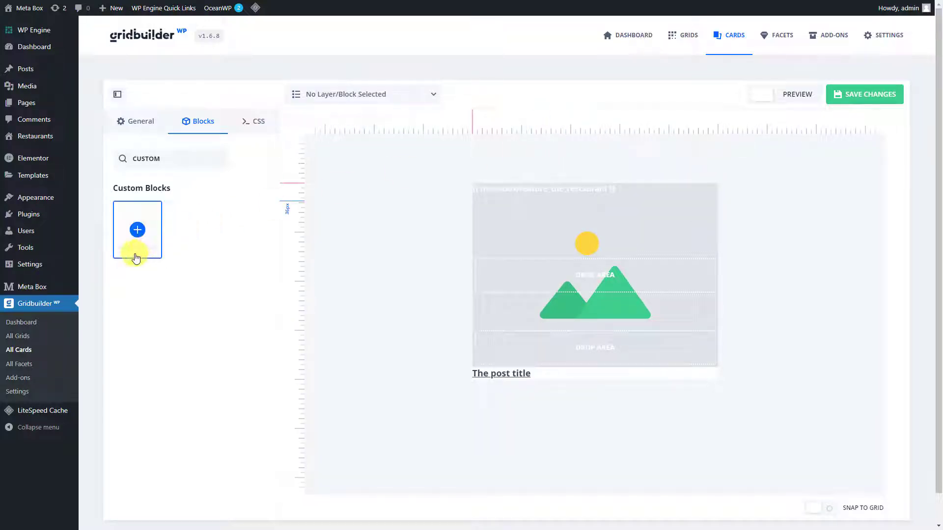
- Add a Custom Field block at the image's lower edge with class "voucher-res", HTML tag P, and the Meta Box Voucher field
{"action": "left_click_drag", "start_coordinate": [135, 257], "coordinate": [492, 367]}
{"action": "left_click", "coordinate": [491, 366]}
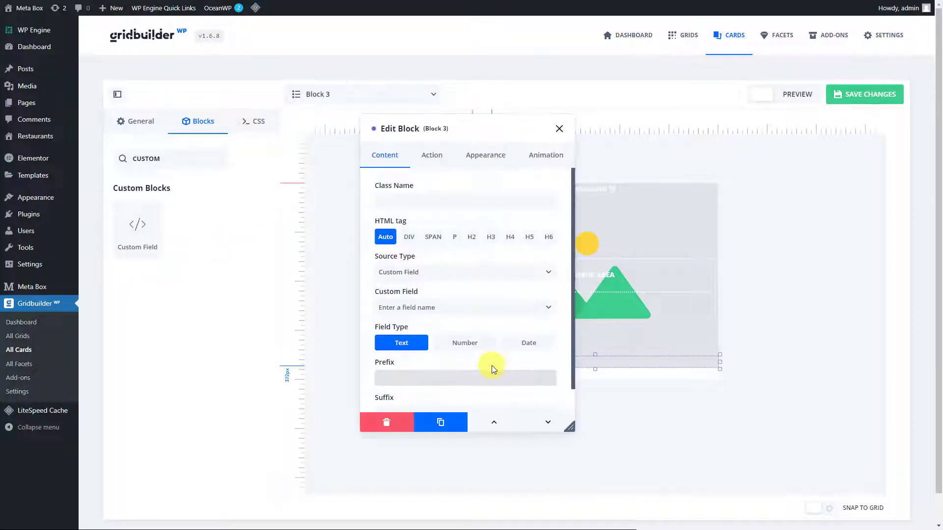
{"action": "left_click", "coordinate": [438, 202]}
{"action": "type", "text": "voucher-res"}
{"action": "left_click", "coordinate": [452, 237]}
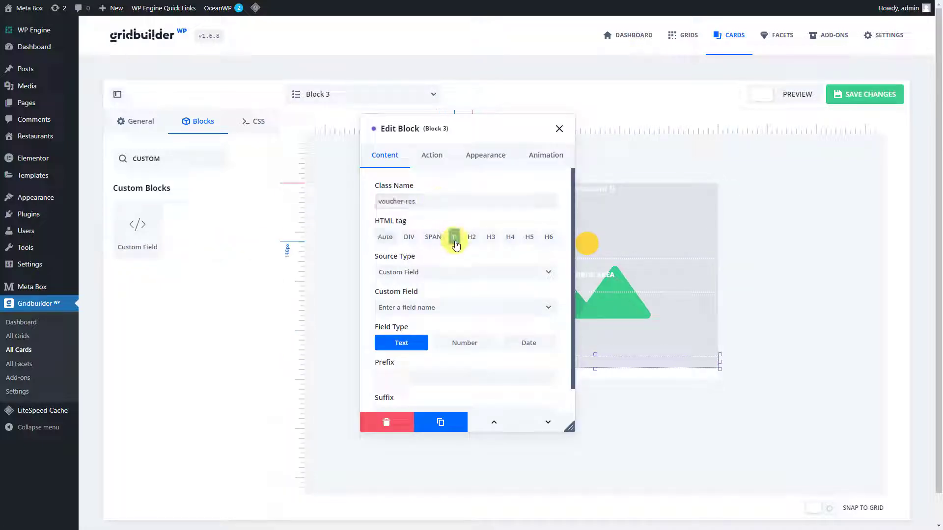
{"action": "left_click", "coordinate": [473, 308]}
{"action": "type", "text": "voucher"}
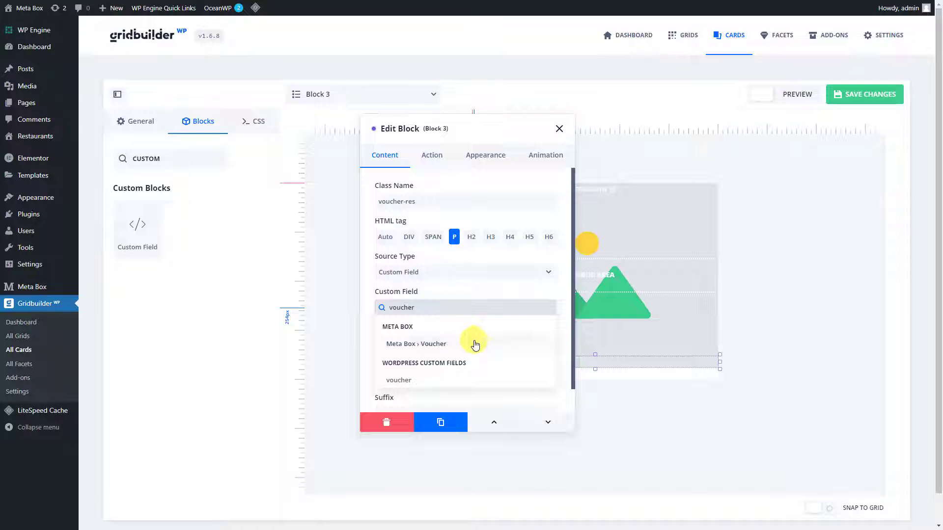
{"action": "left_click", "coordinate": [474, 343]}
{"action": "left_click", "coordinate": [560, 129]}
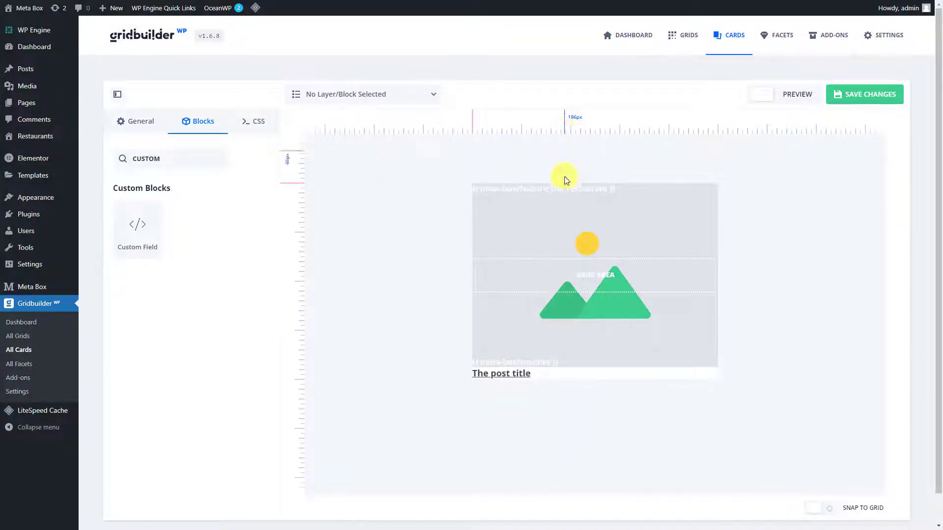
- Duplicate the voucher block and move the copy below the post title
{"action": "left_click", "coordinate": [553, 361]}
{"action": "left_click", "coordinate": [456, 432]}
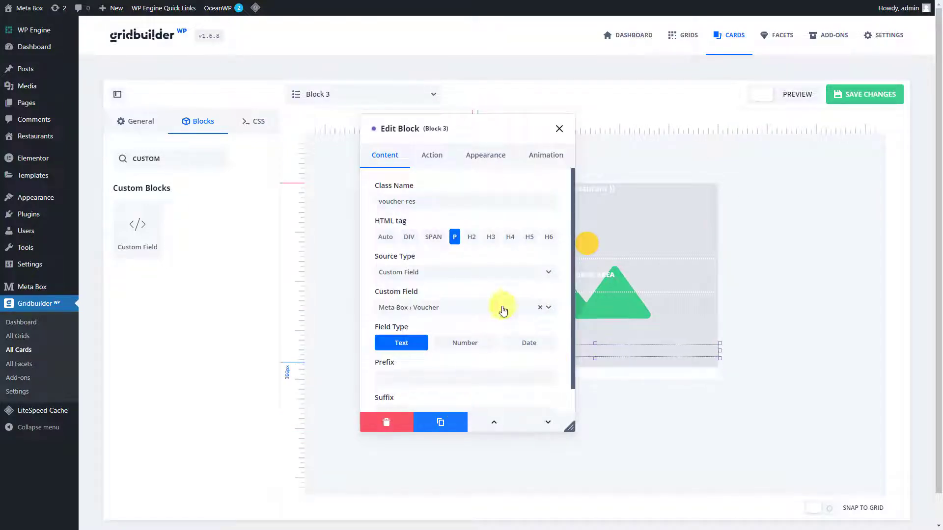
{"action": "left_click", "coordinate": [559, 128]}
{"action": "left_click_drag", "start_coordinate": [543, 362], "coordinate": [546, 388]}
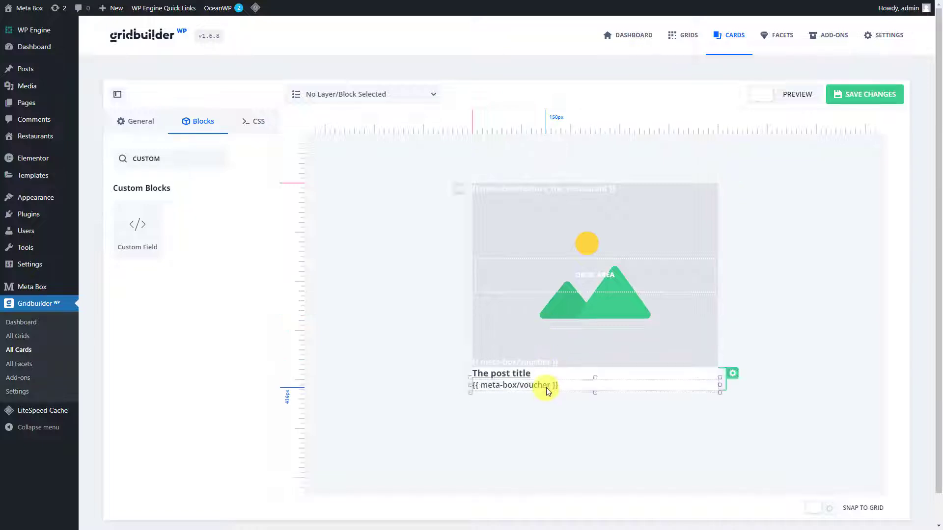
- Set the copied block's class name to "address-res" and its custom field to Meta Box Address
{"action": "left_click", "coordinate": [544, 388]}
{"action": "triple_click", "coordinate": [476, 205]}
{"action": "type", "text": "address-res"}
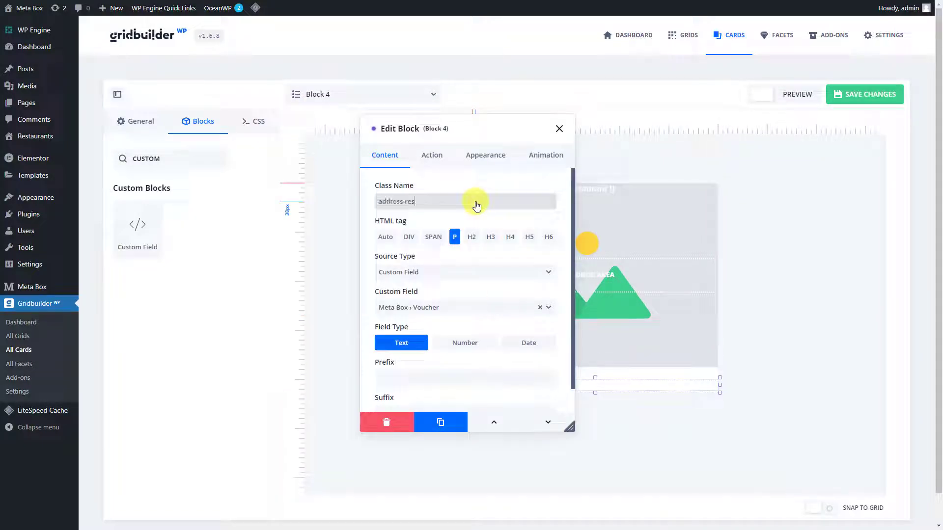
{"action": "left_click", "coordinate": [506, 307]}
{"action": "type", "text": "address"}
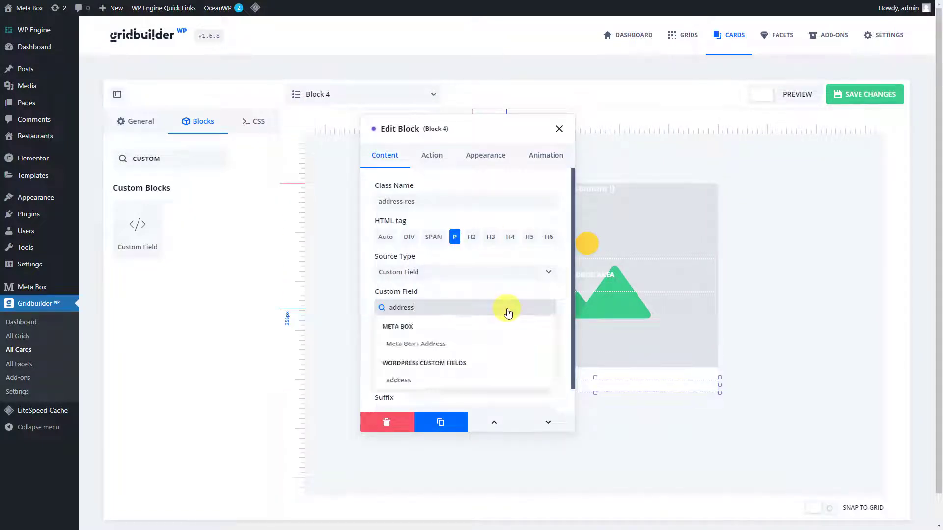
{"action": "left_click", "coordinate": [483, 344]}
- Set the address block's font weight to 400 - Normal and font size to 14px, and save the card
{"action": "left_click", "coordinate": [499, 161]}
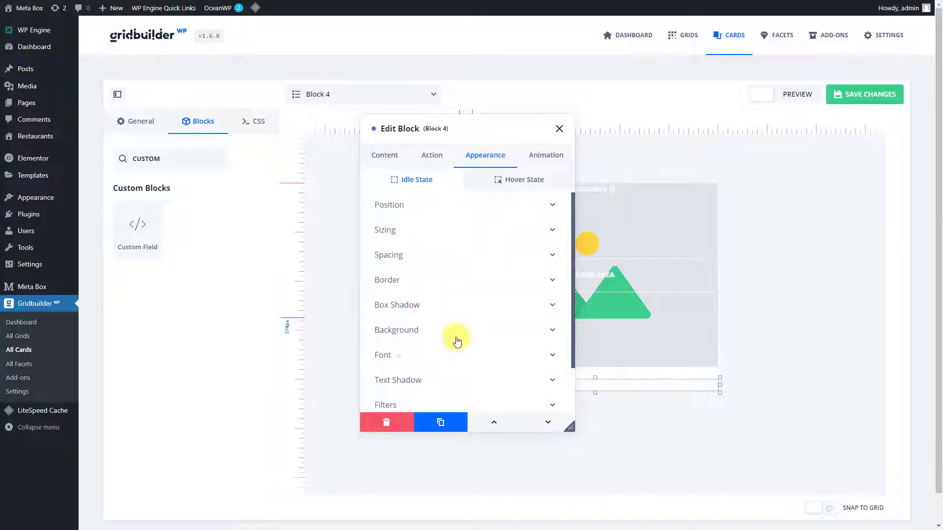
{"action": "left_click", "coordinate": [455, 354]}
{"action": "left_click", "coordinate": [548, 287]}
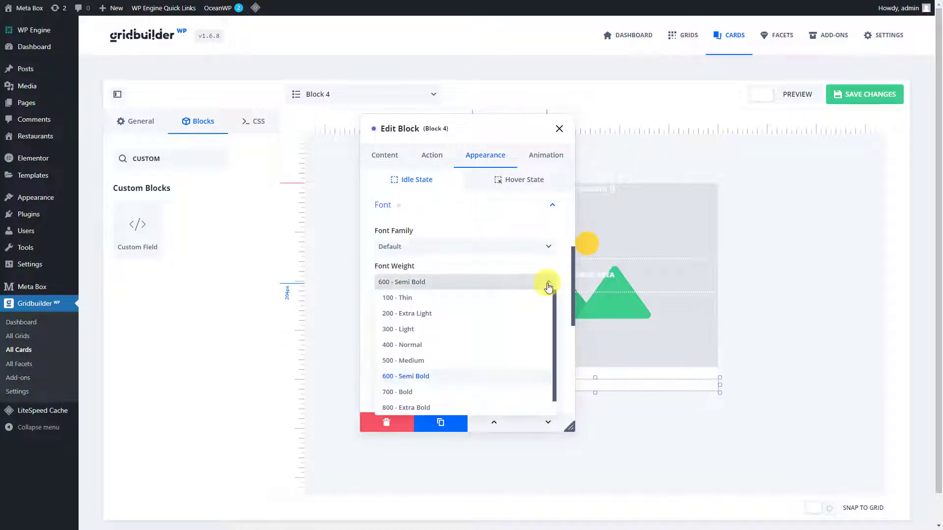
{"action": "left_click", "coordinate": [476, 345]}
{"action": "scroll", "coordinate": [477, 348], "scroll_direction": "down", "scroll_amount": 2}
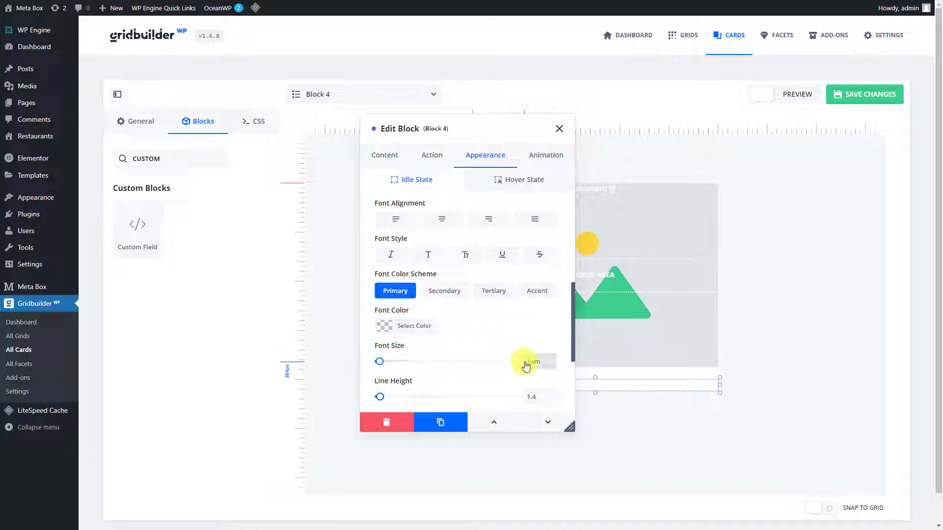
{"action": "double_click", "coordinate": [529, 362]}
{"action": "type", "text": "14px"}
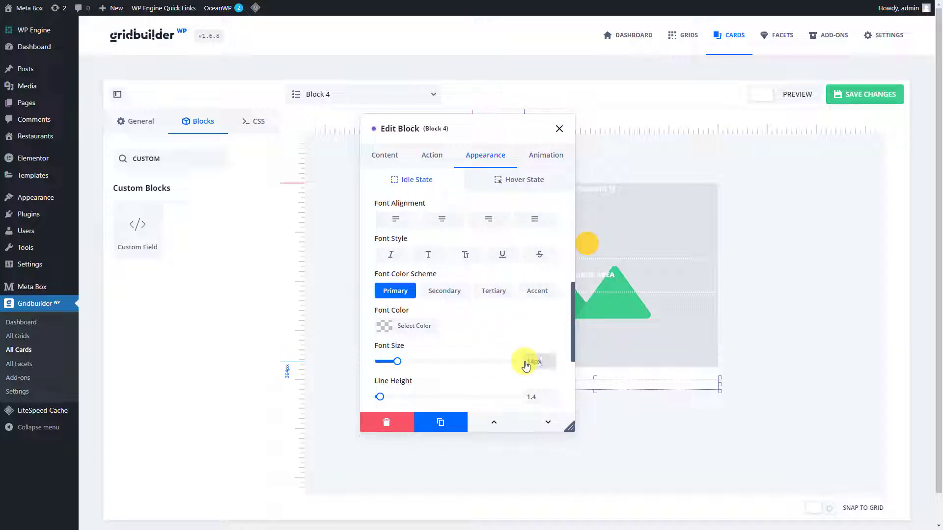
{"action": "left_click", "coordinate": [559, 129]}
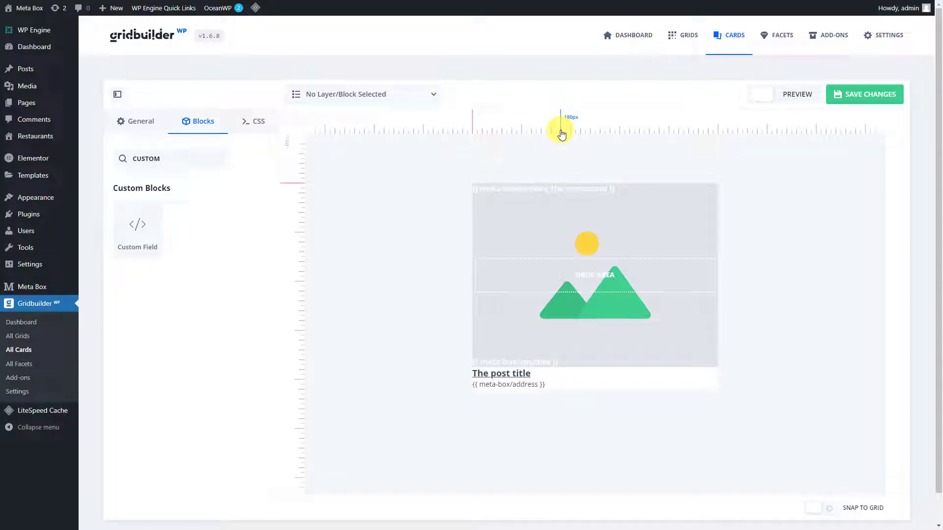
{"action": "left_click", "coordinate": [868, 97]}
- Open the OceanWP theme's functions.php for editing and append the wp_grid_builder/blocks filter that registers 'custom_image_block' at the end
{"action": "mouse_move", "coordinate": [51, 198]}
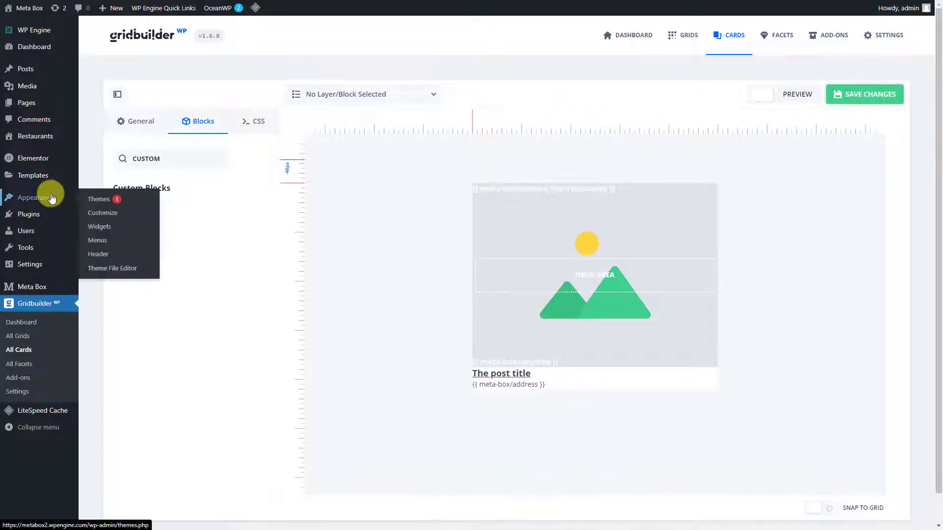
{"action": "left_click", "coordinate": [85, 272]}
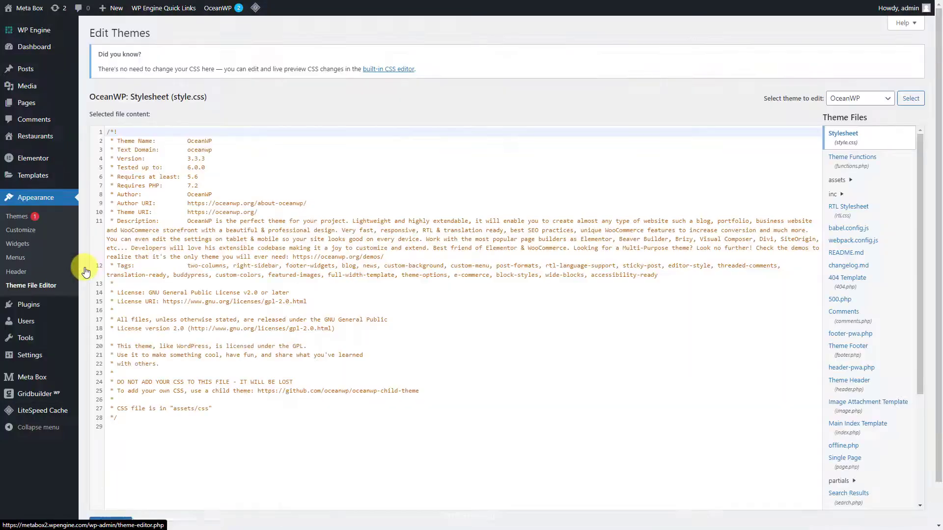
{"action": "left_click", "coordinate": [836, 164]}
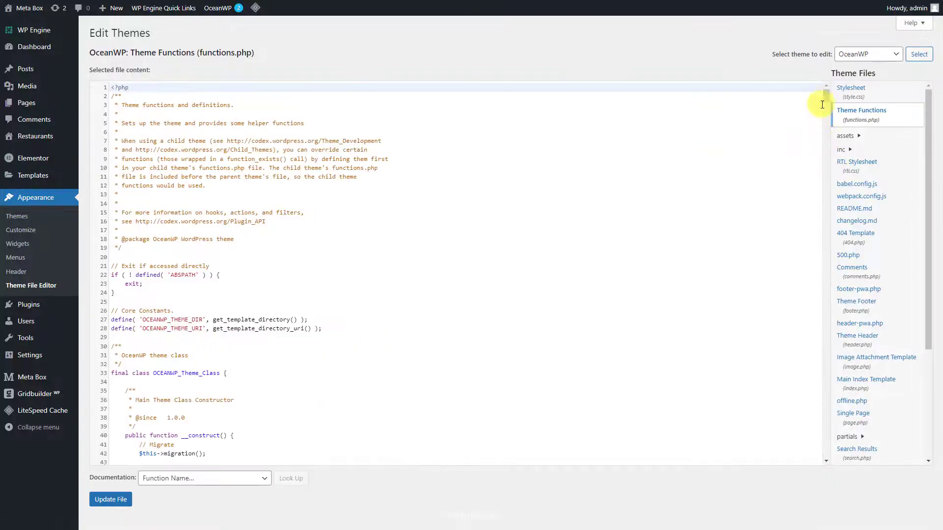
{"action": "left_click_drag", "start_coordinate": [818, 101], "coordinate": [812, 460]}
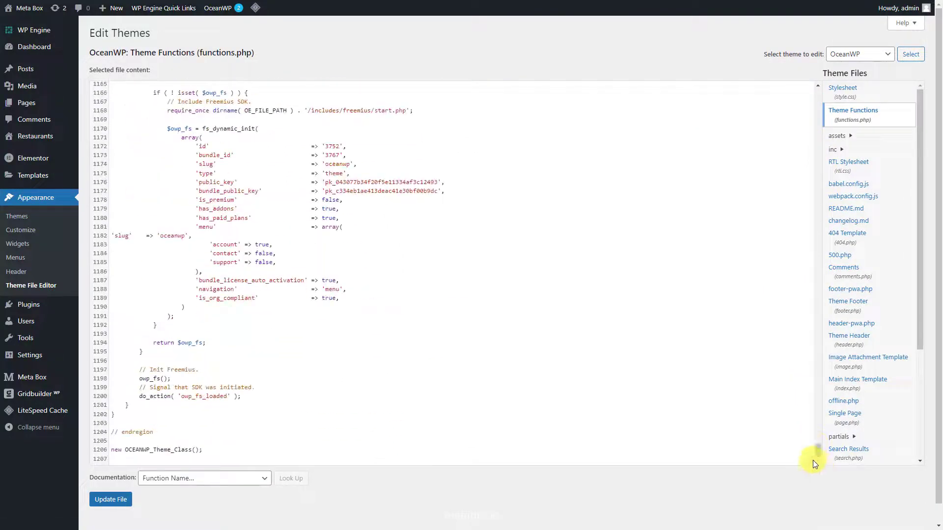
{"action": "left_click", "coordinate": [213, 453]}
{"action": "type", "text": "add_filter( \t'wp_grid_builder/blocks', function( $blocks ) {  \t\t// 'custom_image_block' corresponds to the block slug. \t\t$blocks['custom_image_block'] = [ \t\t\t'name' => __( 'Custom image block', 'text-domain' ), \t\t\t'render_callback' => function() {  \t\t\t\t// Get current post, term, or user object. \t\t\t\t$post = wpgb_get_post(); \t\t\t\t$image = get_post_meta( $post->ID, 'custom_field_name', true );  \t\t\t\tif ( empty( $image ) ) { \t\t\t\t\treturn; \t\t\t\t}  \t\t\t\t$source = wp_get_attachment_image_src( $image );  \t\t\t\tif ( empty( $source ) ) { \t\t\t\t\treturn; \t\t\t\t}  \t\t\t\tprintf( \t\t\t\t\t'<img src=\"%s\" width=\"%s\" height=\"%s\">', \t\t\t\t\tesc_url( $source[0] ), \t\t\t\t\tesc_attr( $source[1] ), \t\t\t\t\tesc_attr( $source[2] ) \t\t\t\t);  \t\t\t}, \t\t];  \t\treturn $blocks;  \t} );"}
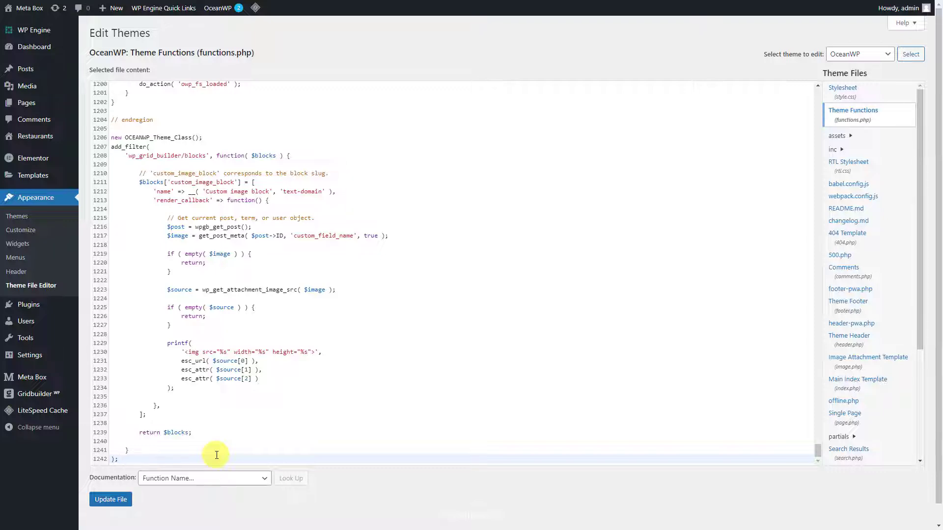
- Replace 'custom_field_name' with 'logo' in the filter's get_post_meta call and update the file
{"action": "double_click", "coordinate": [327, 236]}
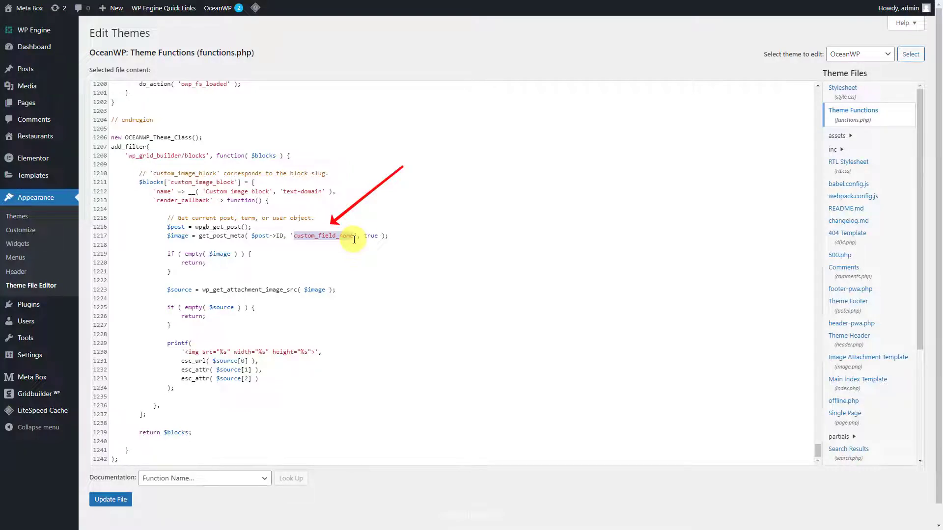
{"action": "type", "text": "logo"}
{"action": "left_click", "coordinate": [110, 500]}
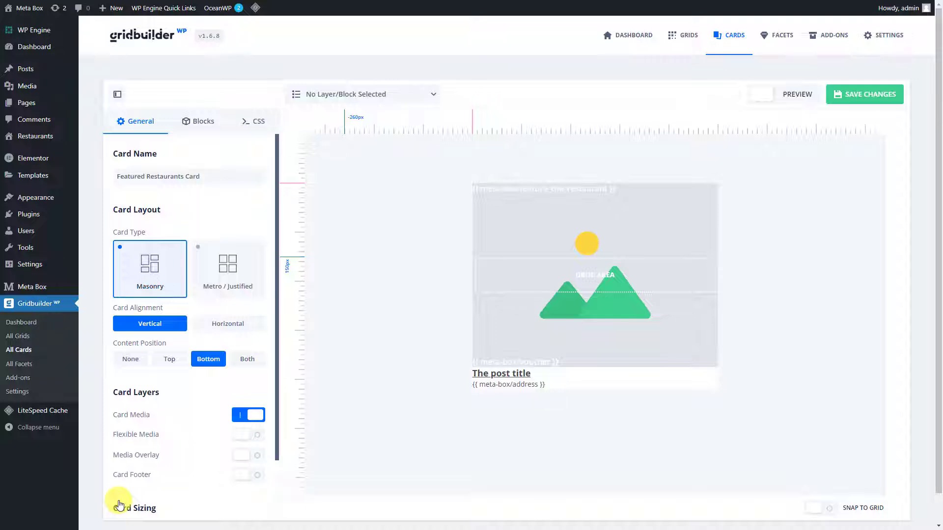
- Add the Custom image block below the feature field at the top of the card image and give it class name "logo"
{"action": "left_click", "coordinate": [208, 127]}
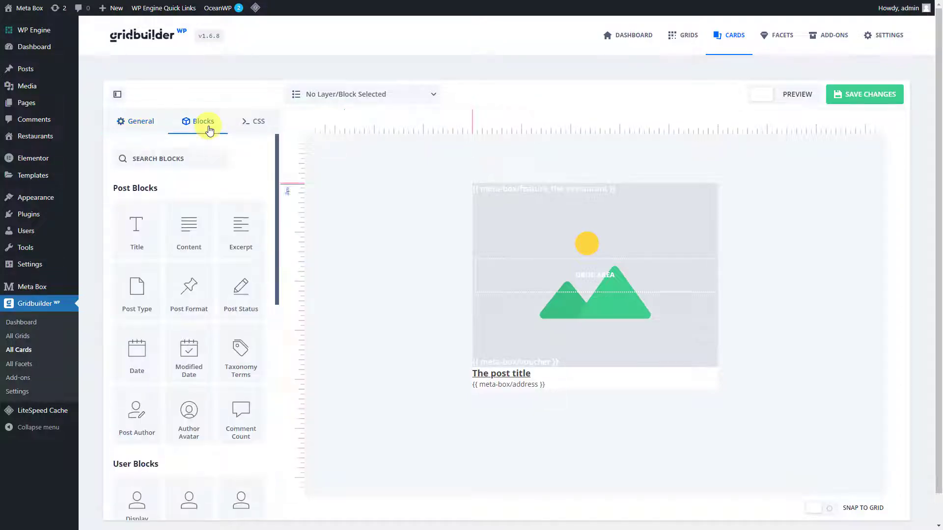
{"action": "left_click", "coordinate": [205, 161]}
{"action": "type", "text": "custom"}
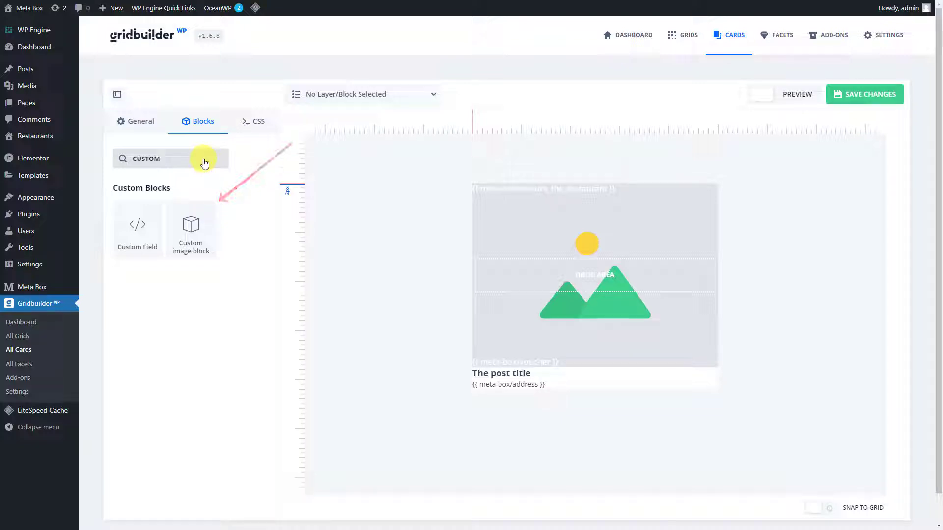
{"action": "left_click", "coordinate": [214, 217]}
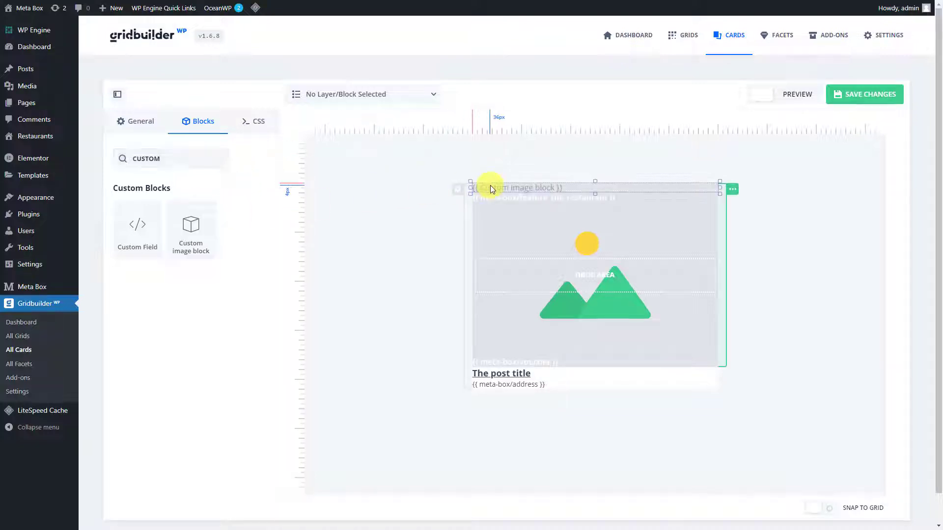
{"action": "left_click", "coordinate": [492, 199]}
{"action": "left_click", "coordinate": [493, 202]}
{"action": "type", "text": "logo"}
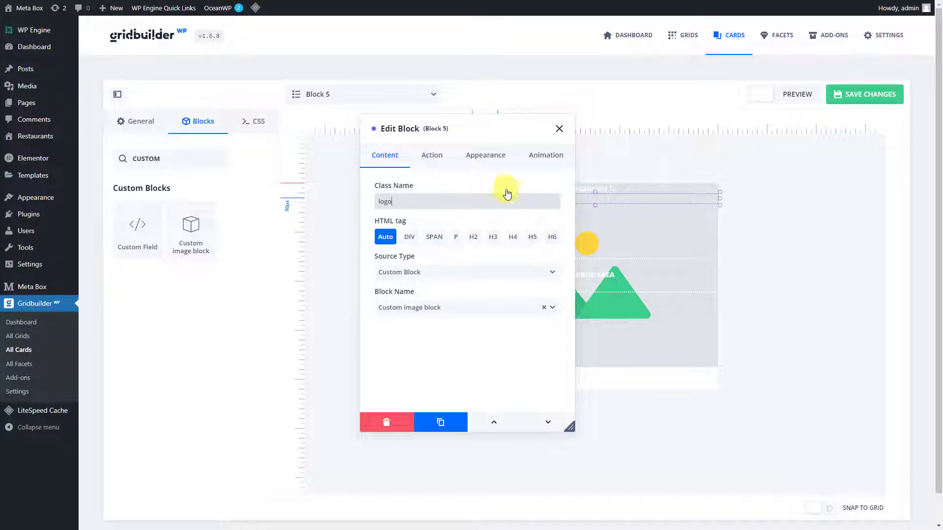
- Close the logo block's settings and save the card
{"action": "left_click", "coordinate": [559, 128]}
{"action": "left_click", "coordinate": [860, 100]}
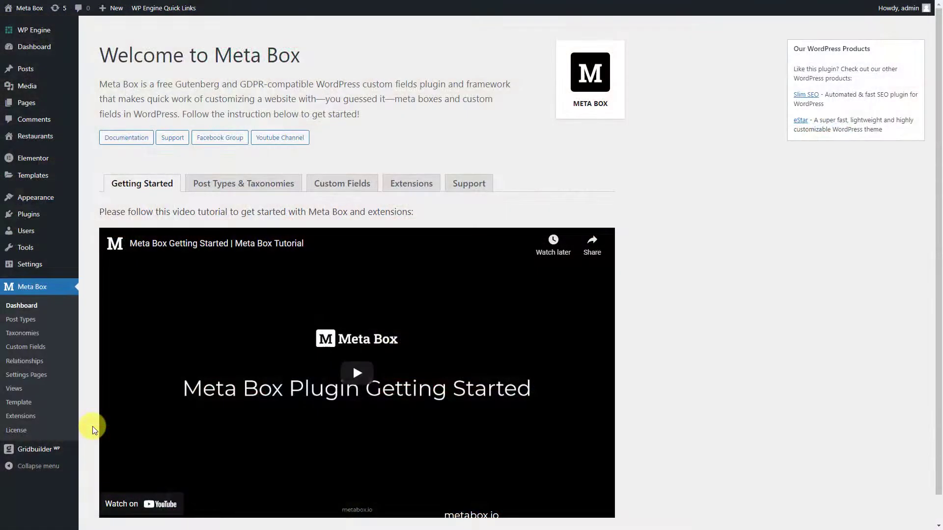
- Create a new grid named "Featured Restaurants Grid" with the custom CSS class "featured-restaurants"
{"action": "left_click", "coordinate": [85, 447]}
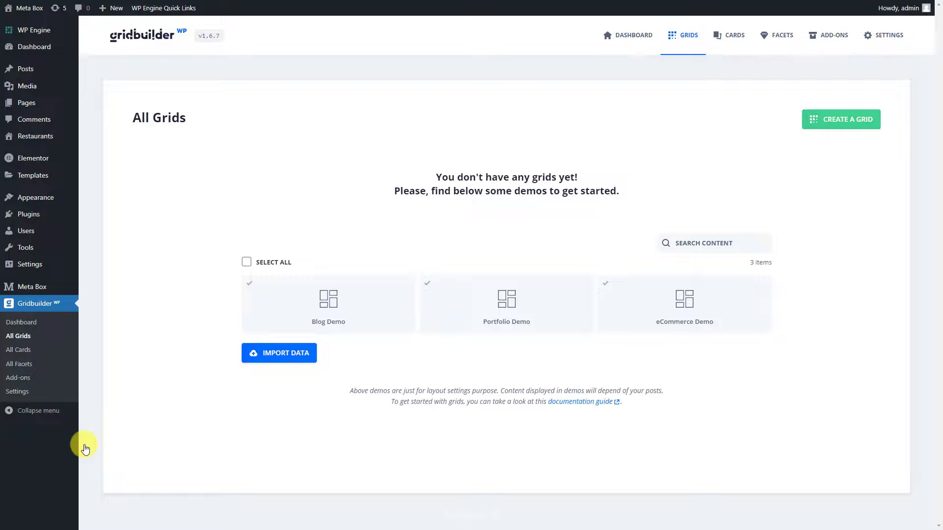
{"action": "left_click", "coordinate": [819, 126]}
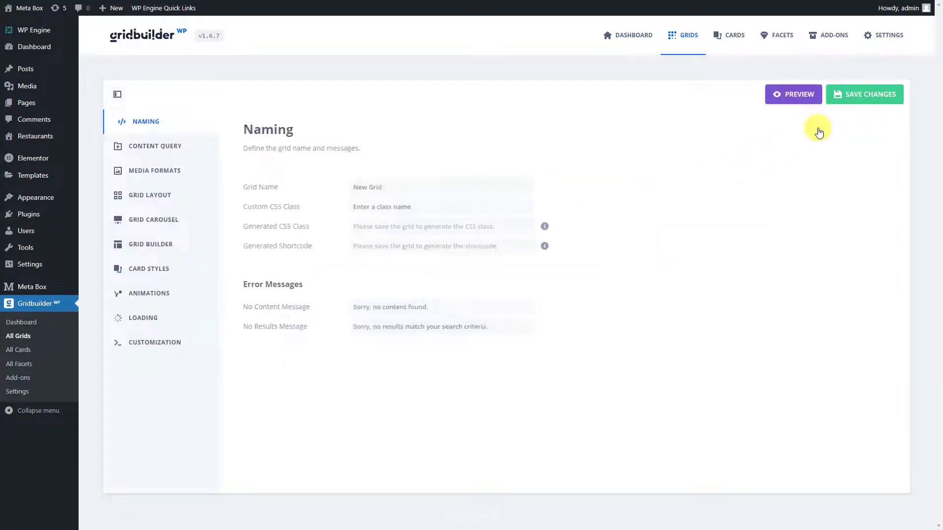
{"action": "triple_click", "coordinate": [492, 191]}
{"action": "type", "text": "Featured Restaurants Grid"}
{"action": "left_click", "coordinate": [483, 208]}
{"action": "type", "text": "featured-restaurants"}
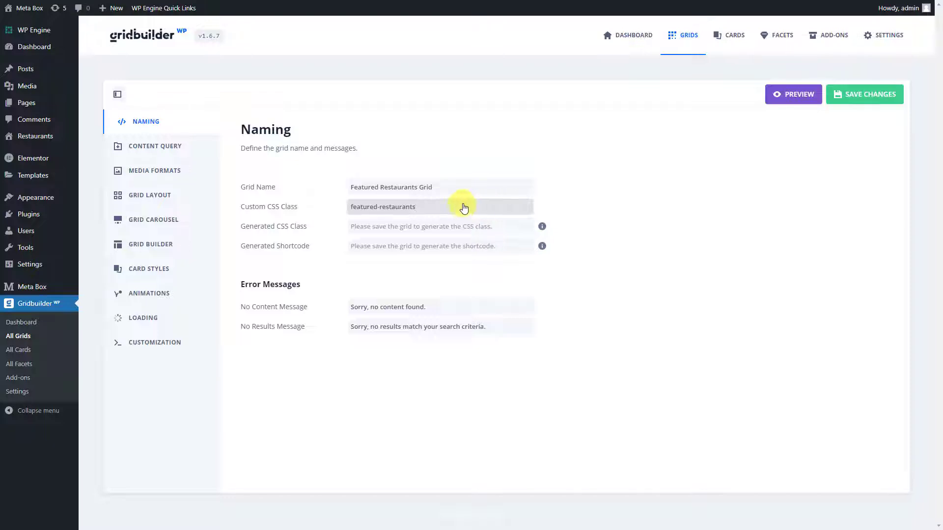
- Set the grid's content query to ascending order and replace the Posts post type with Restaurants
{"action": "left_click", "coordinate": [191, 154]}
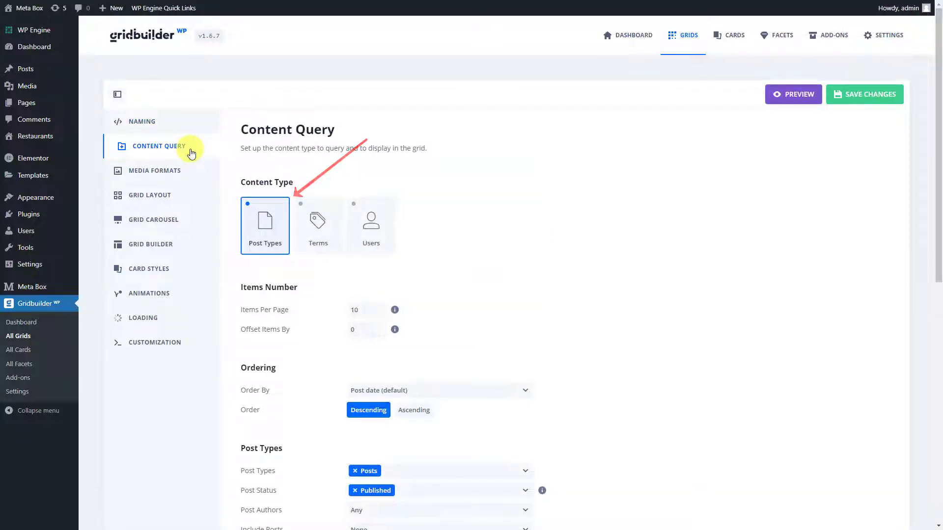
{"action": "left_click", "coordinate": [421, 412]}
{"action": "left_click", "coordinate": [352, 471]}
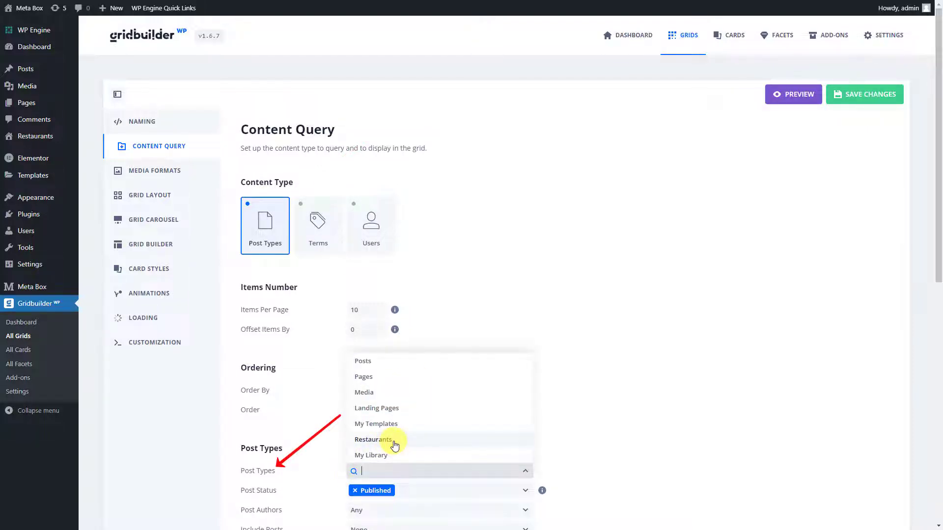
{"action": "left_click", "coordinate": [395, 445]}
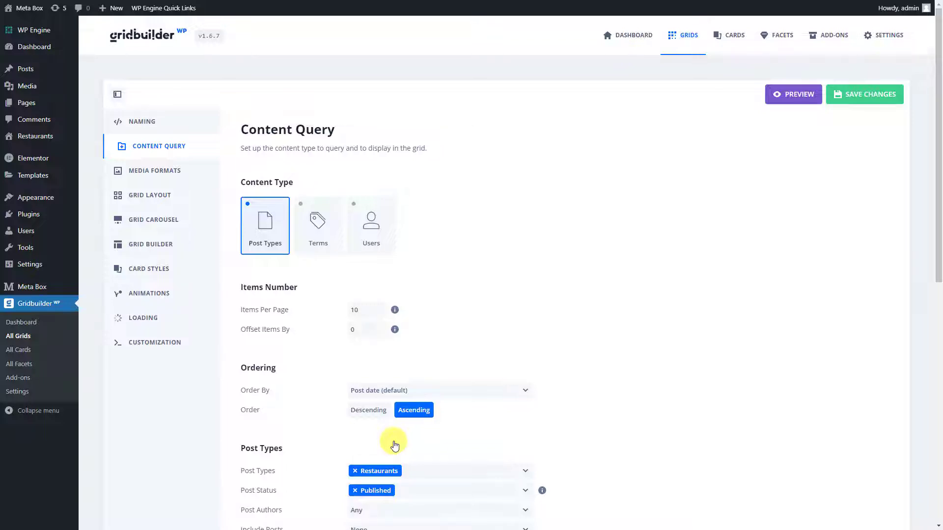
- Filter the query by the custom field "feature_the_restaurant" with type Numeric and value 1
{"action": "scroll", "coordinate": [394, 445], "scroll_direction": "down", "scroll_amount": 8}
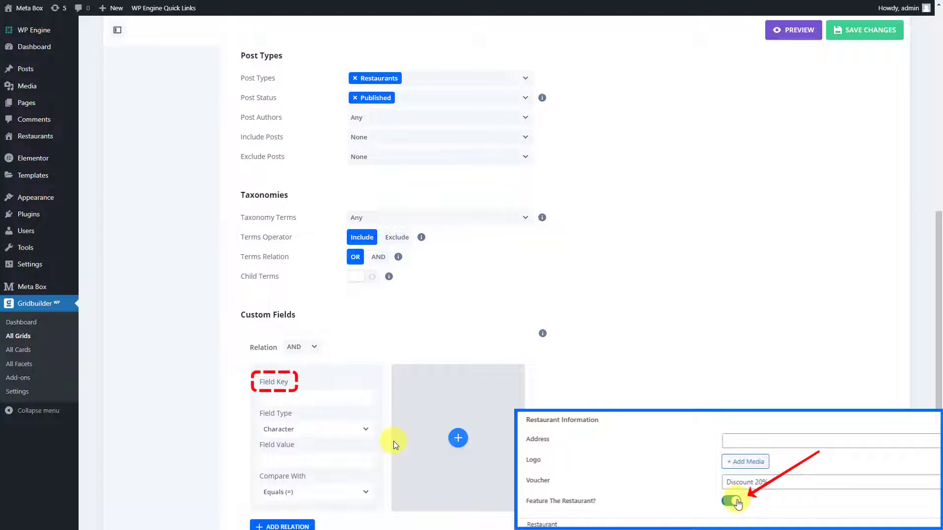
{"action": "type", "text": "feature_the_restaurant"}
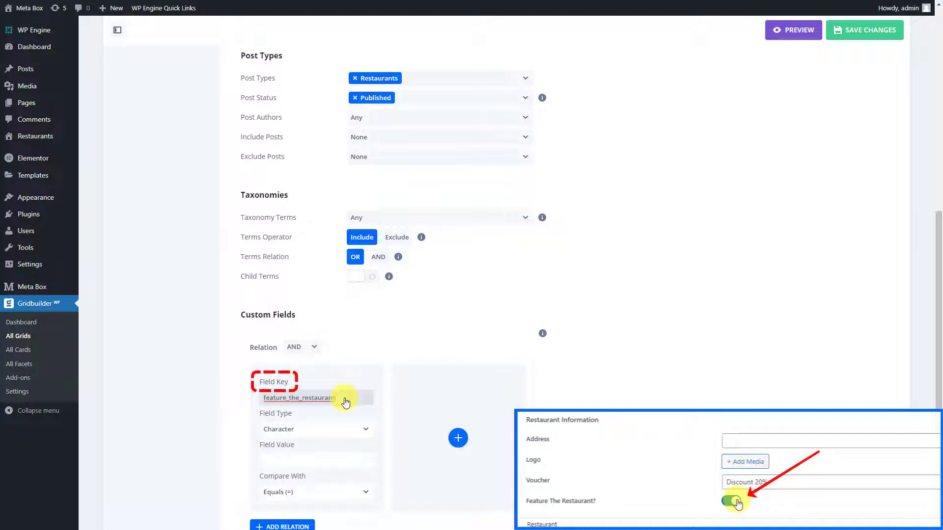
{"action": "left_click", "coordinate": [350, 430]}
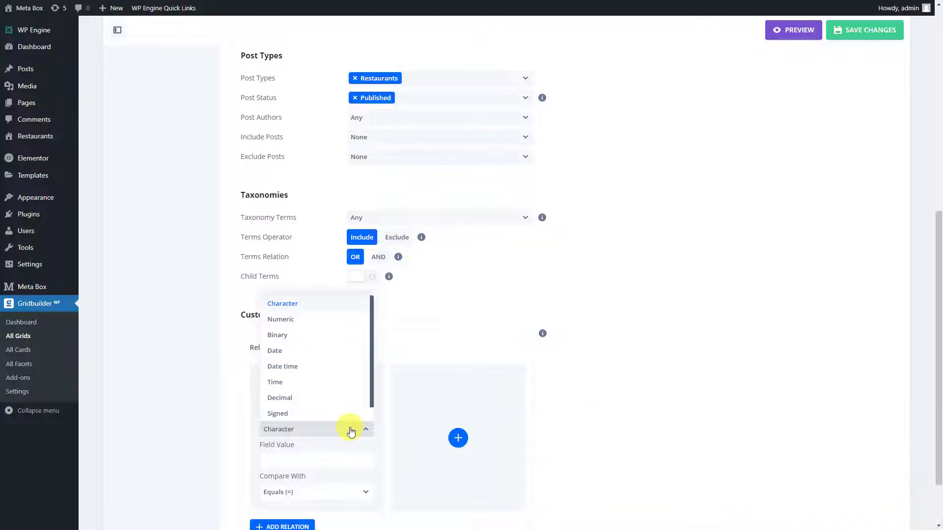
{"action": "left_click", "coordinate": [331, 325]}
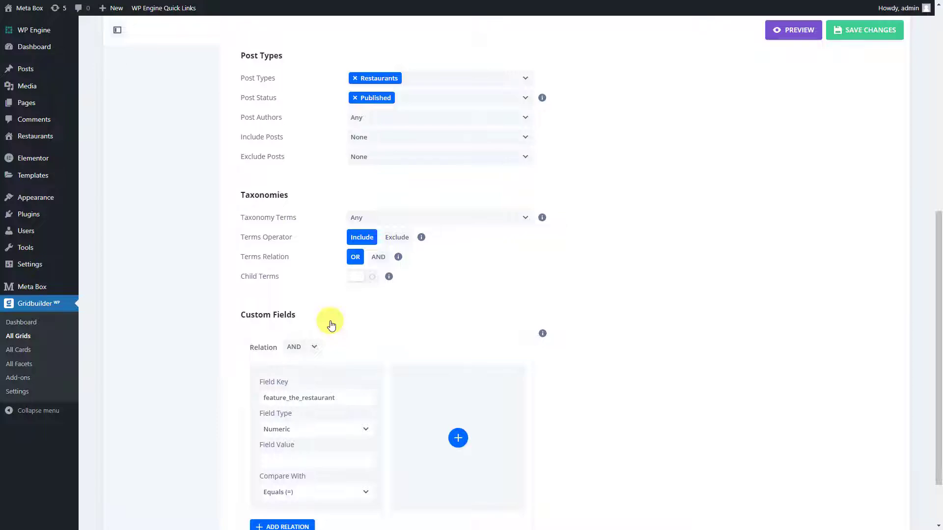
{"action": "left_click", "coordinate": [315, 463]}
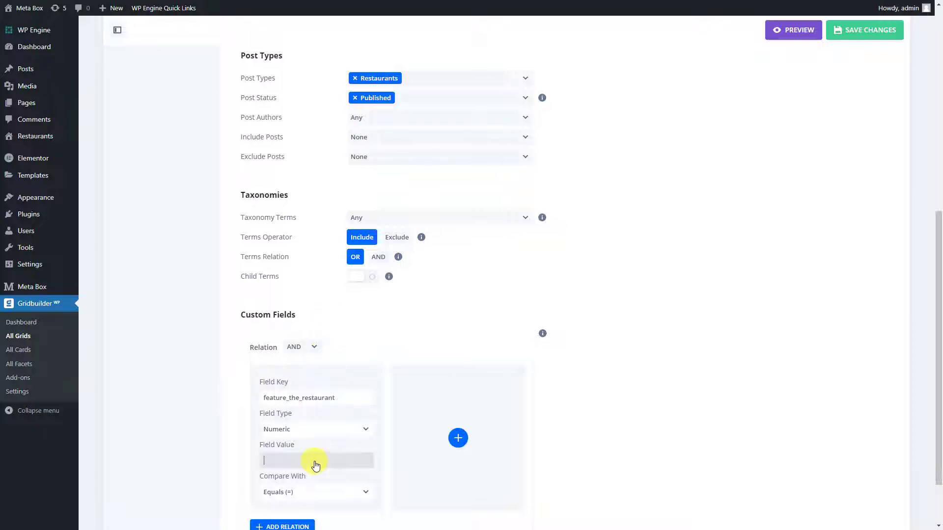
{"action": "type", "text": "1"}
- Set the grid layout for the largest browser size to 3 columns with 20 px spacing
{"action": "scroll", "coordinate": [315, 465], "scroll_direction": "up", "scroll_amount": 8}
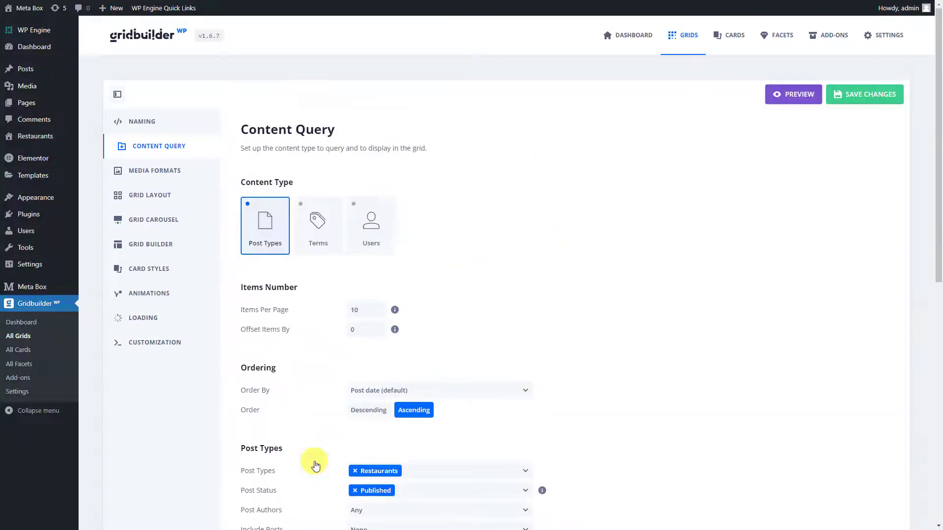
{"action": "left_click", "coordinate": [170, 206]}
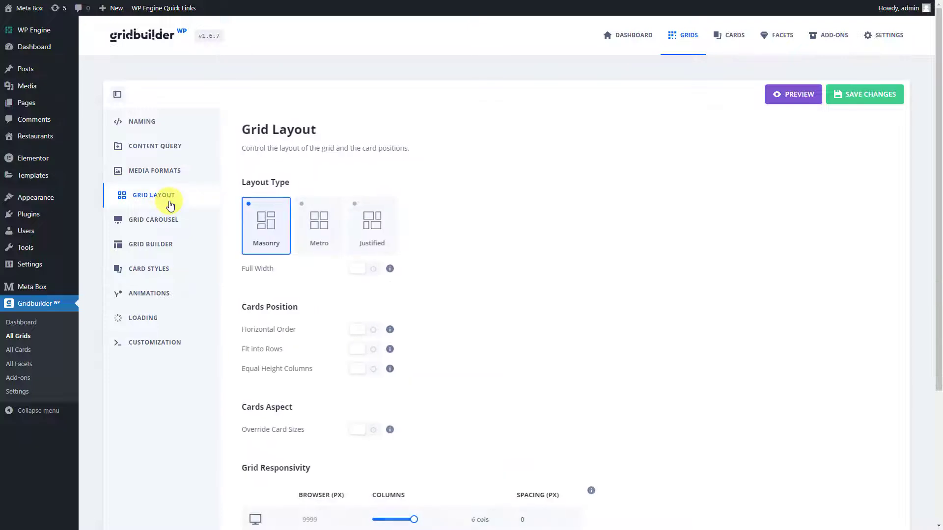
{"action": "scroll", "coordinate": [246, 237], "scroll_direction": "down", "scroll_amount": 3}
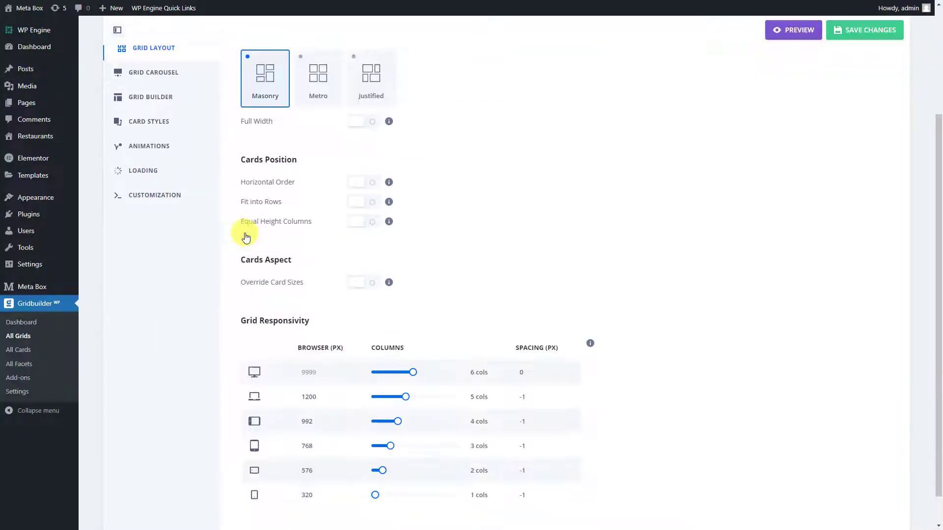
{"action": "left_click", "coordinate": [391, 373]}
{"action": "left_click", "coordinate": [526, 372]}
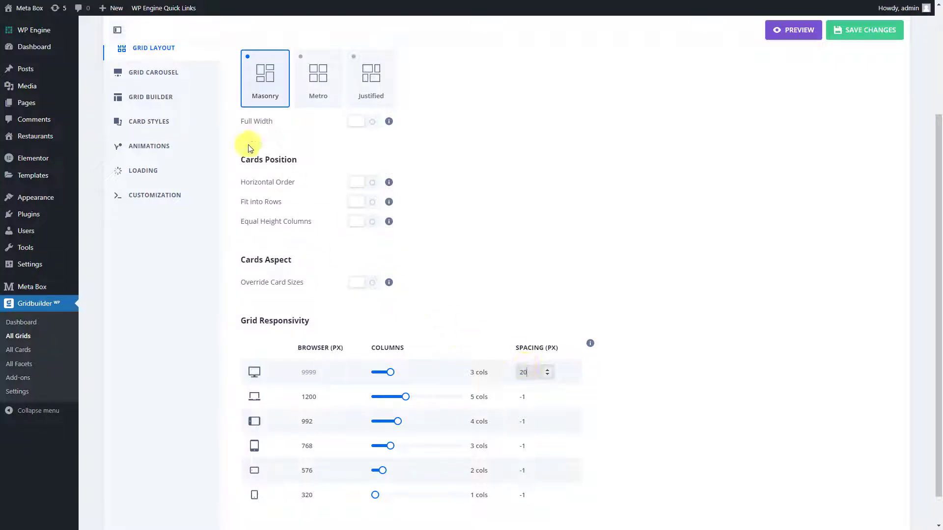
- Switch the cards layout to Carousel and place the previous and next arrow facets in the drop zones on either side of the cards
{"action": "left_click", "coordinate": [184, 78]}
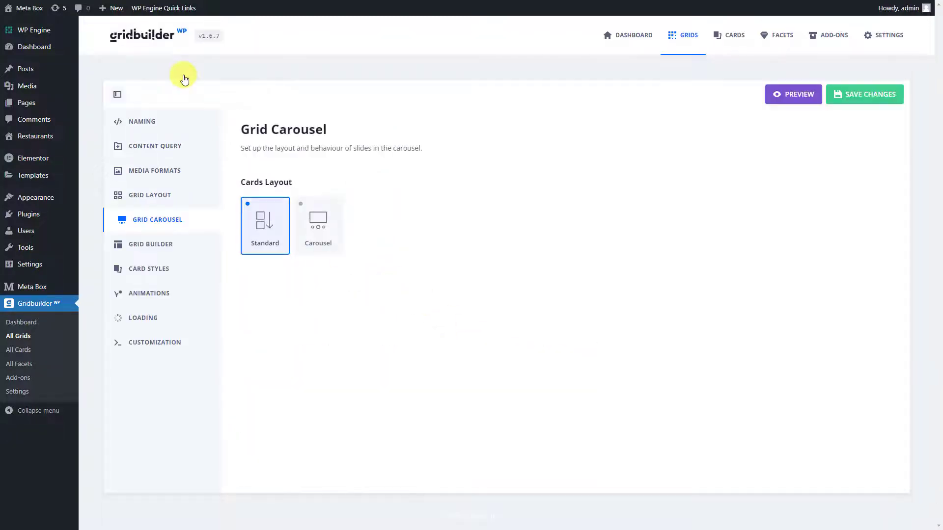
{"action": "left_click", "coordinate": [304, 244]}
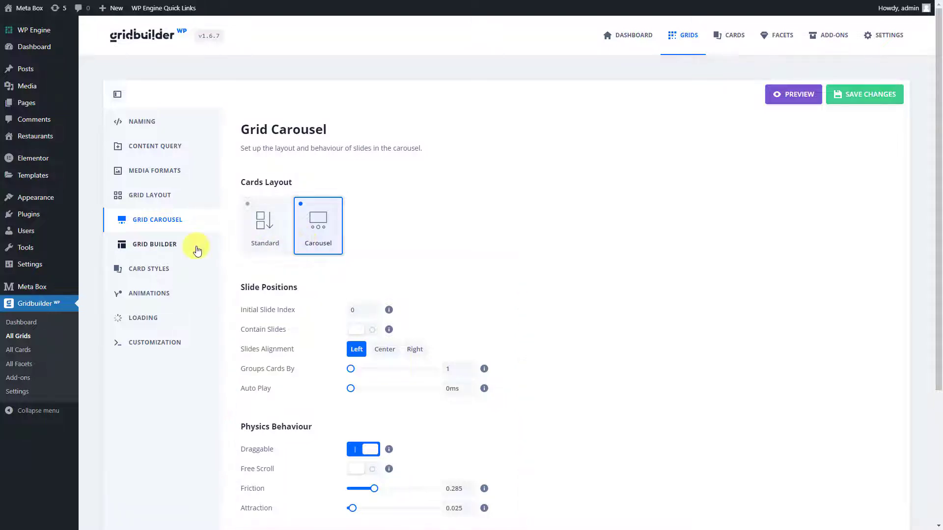
{"action": "left_click", "coordinate": [196, 249]}
{"action": "scroll", "coordinate": [197, 250], "scroll_direction": "down", "scroll_amount": 4}
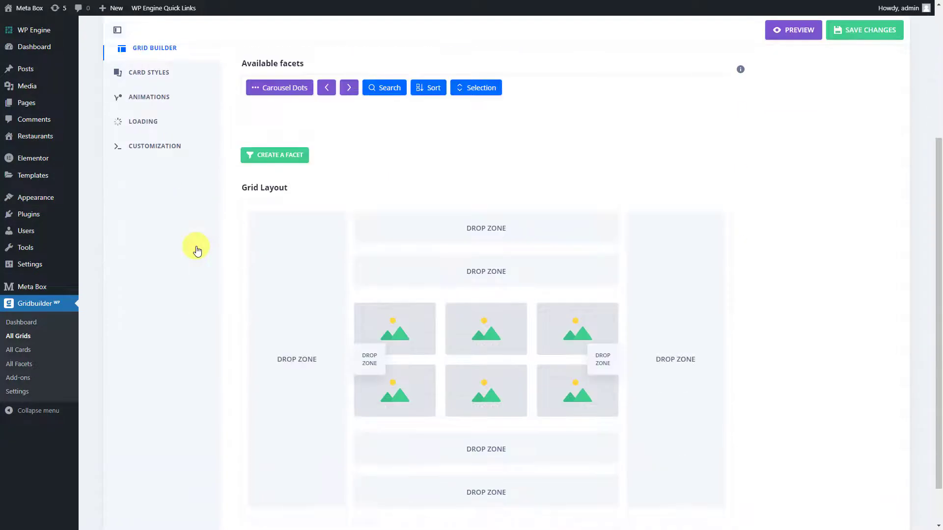
{"action": "left_click_drag", "start_coordinate": [327, 87], "coordinate": [599, 367]}
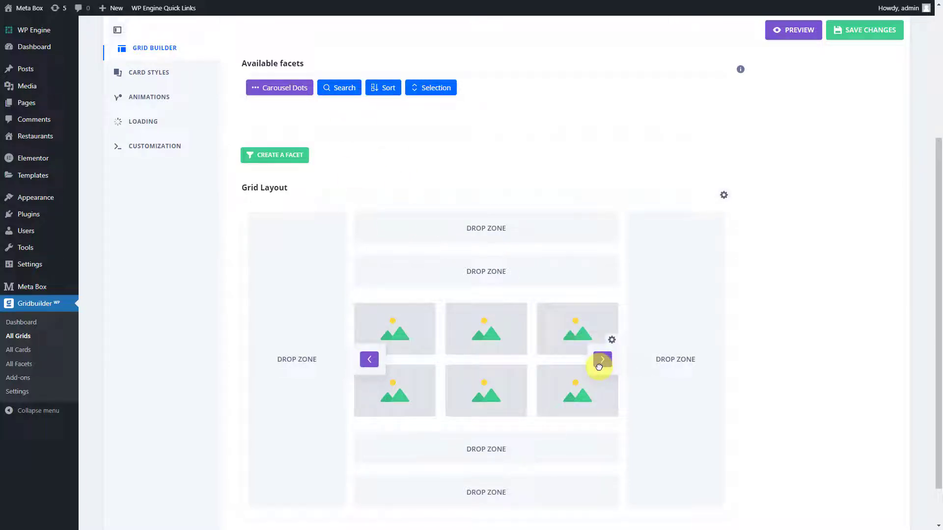
{"action": "left_click_drag", "start_coordinate": [599, 367], "coordinate": [599, 367]}
- Assign Featured Restaurants Card as both the default card and the Restaurants post type card, and save the grid
{"action": "left_click", "coordinate": [187, 73]}
{"action": "scroll", "coordinate": [185, 78], "scroll_direction": "up", "scroll_amount": 4}
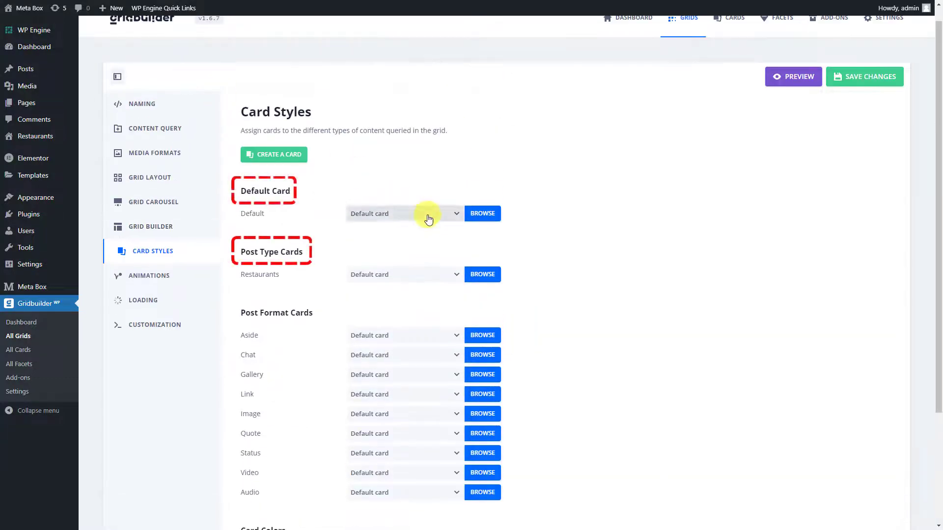
{"action": "left_click", "coordinate": [428, 216]}
{"action": "type", "text": "Featured Restaurants Card"}
{"action": "left_click", "coordinate": [435, 232]}
{"action": "left_click", "coordinate": [430, 276]}
{"action": "type", "text": "Featured Restaurants Card"}
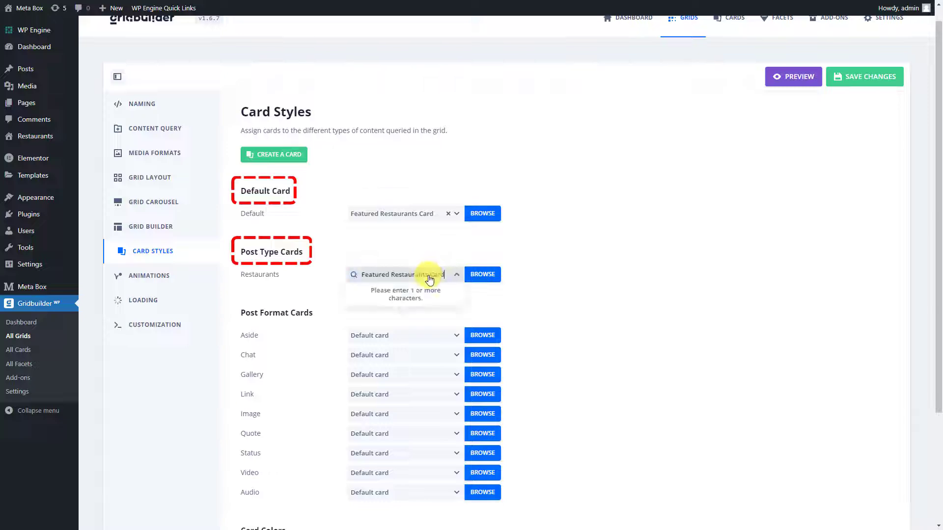
{"action": "left_click", "coordinate": [441, 292]}
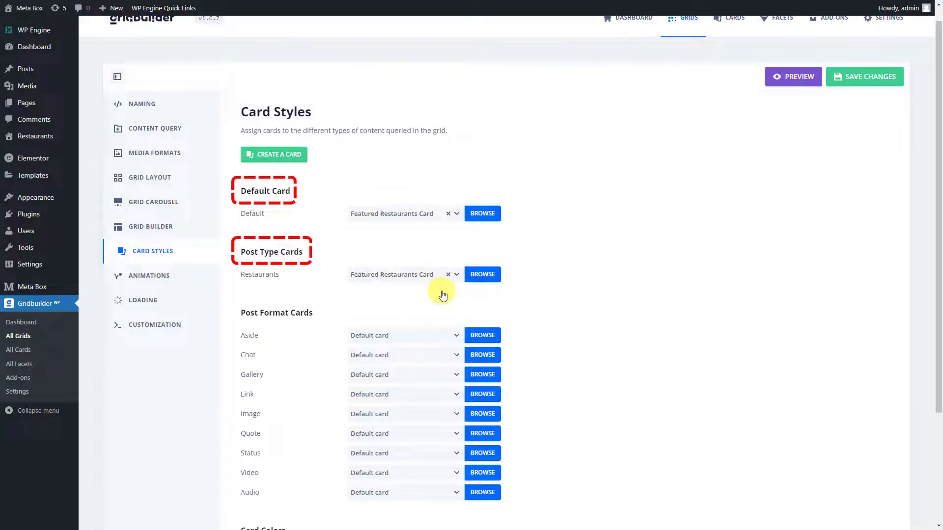
{"action": "left_click", "coordinate": [857, 85]}
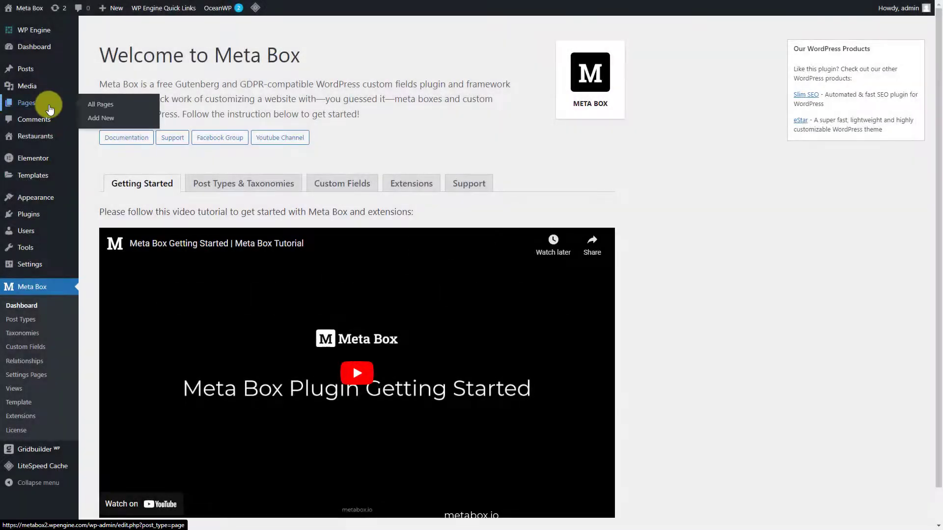
- Open the Frontpage in Elementor and add a new empty section above the "New Collection" section
{"action": "left_click", "coordinate": [49, 106]}
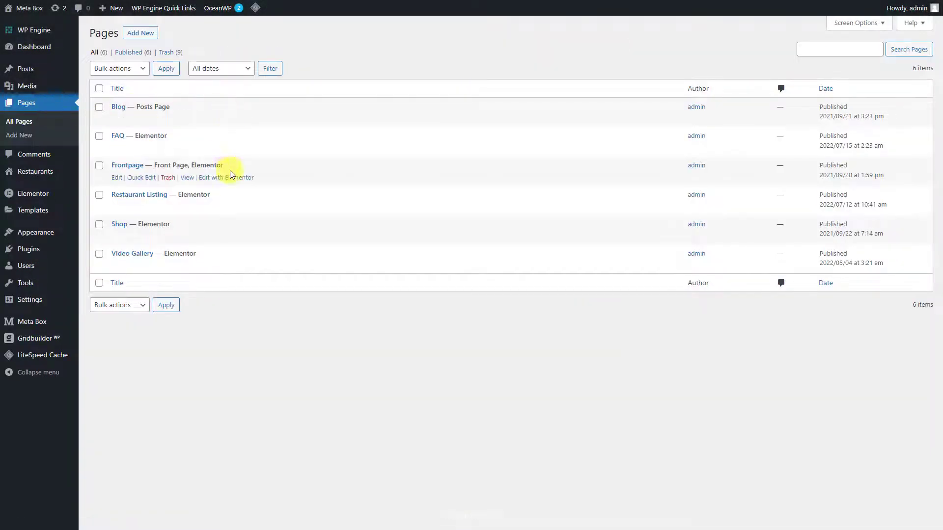
{"action": "left_click", "coordinate": [232, 180]}
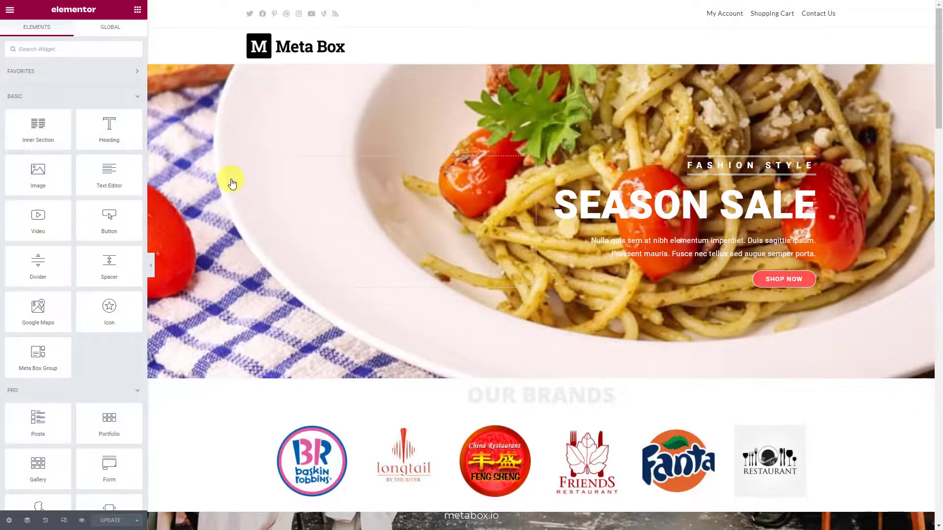
{"action": "scroll", "coordinate": [232, 183], "scroll_direction": "down", "scroll_amount": 10}
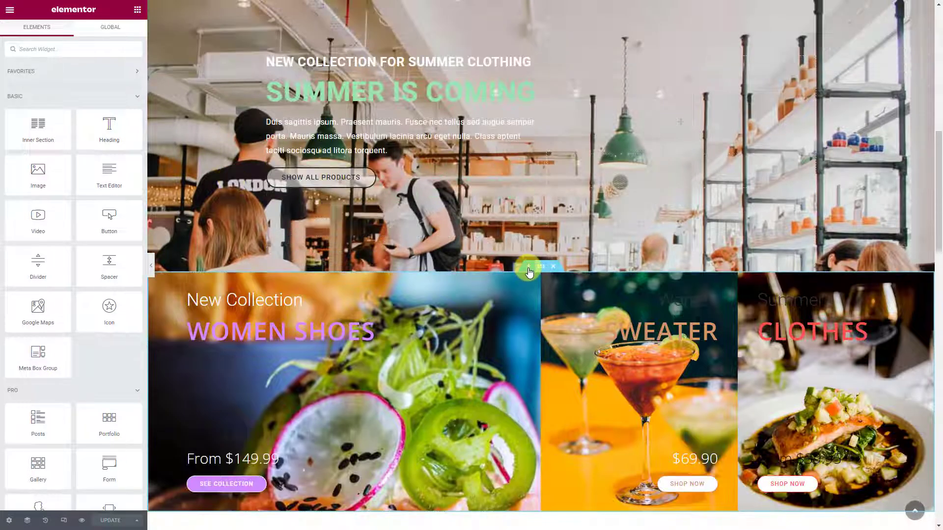
{"action": "left_click", "coordinate": [529, 269]}
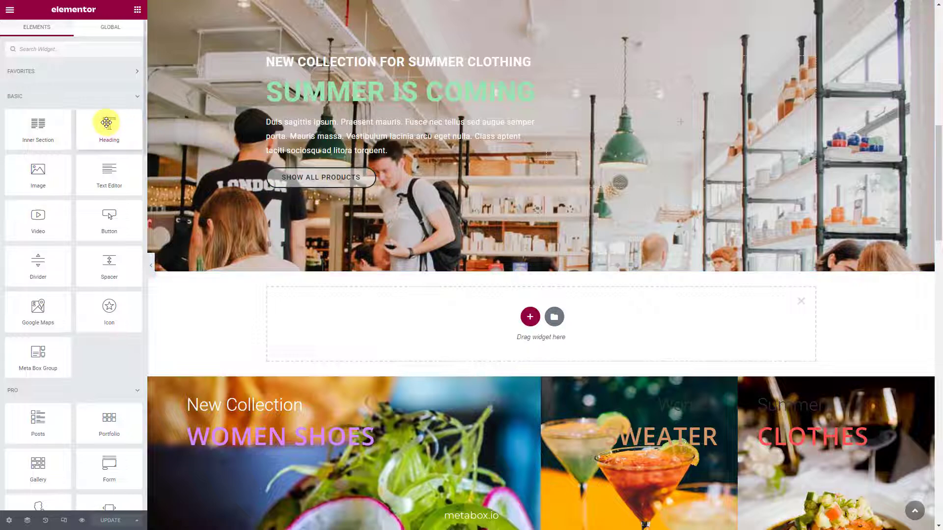
- Insert a Heading widget titled "Featured Restaurants" in the new section and align it to the center
{"action": "left_click_drag", "start_coordinate": [106, 121], "coordinate": [352, 290]}
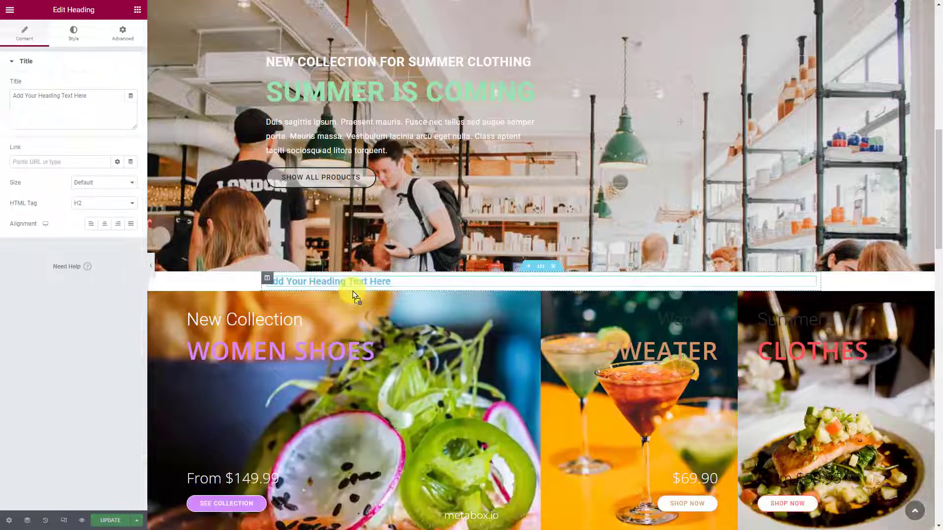
{"action": "triple_click", "coordinate": [96, 100]}
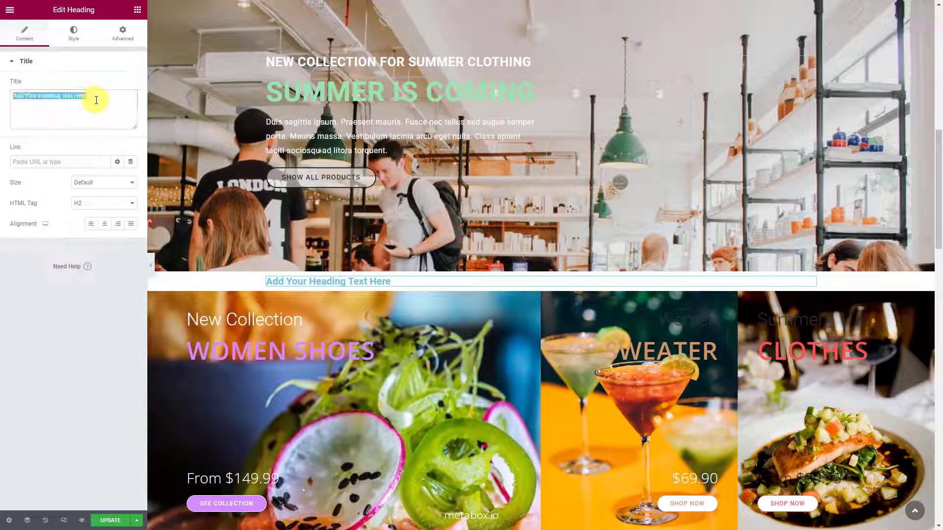
{"action": "type", "text": "Featured Restaurants"}
{"action": "left_click", "coordinate": [105, 226]}
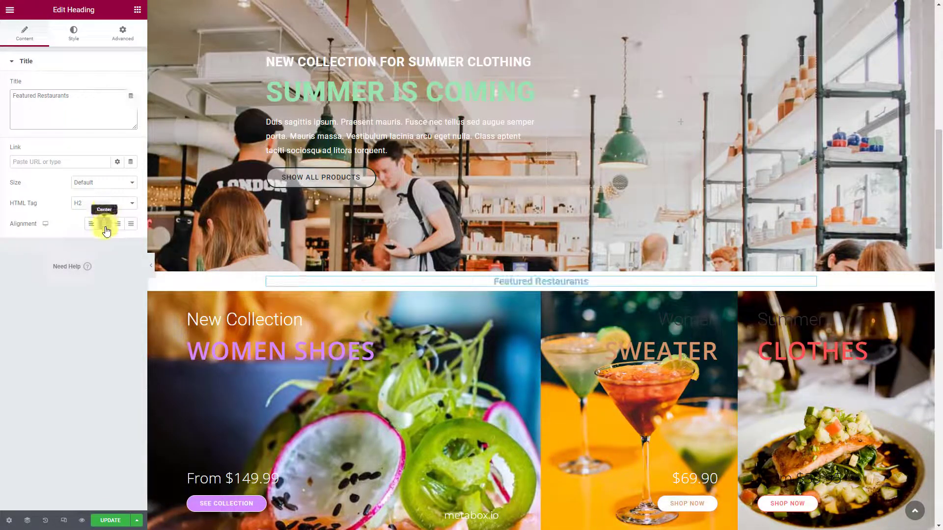
- Set the "Featured Restaurants" heading's text color to #eee
{"action": "left_click", "coordinate": [75, 34]}
{"action": "left_click", "coordinate": [132, 84]}
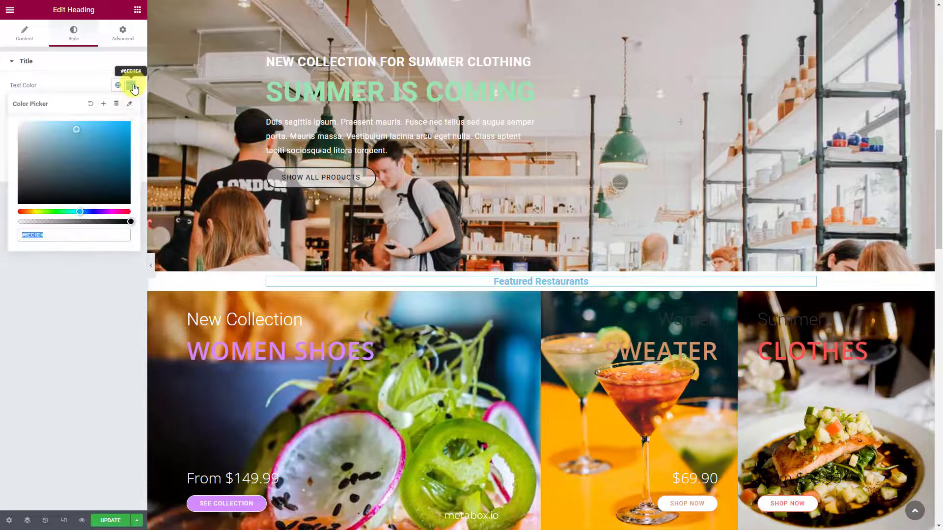
{"action": "left_click", "coordinate": [116, 105]}
{"action": "left_click", "coordinate": [50, 235]}
{"action": "type", "text": "#eee"}
{"action": "left_click", "coordinate": [53, 255]}
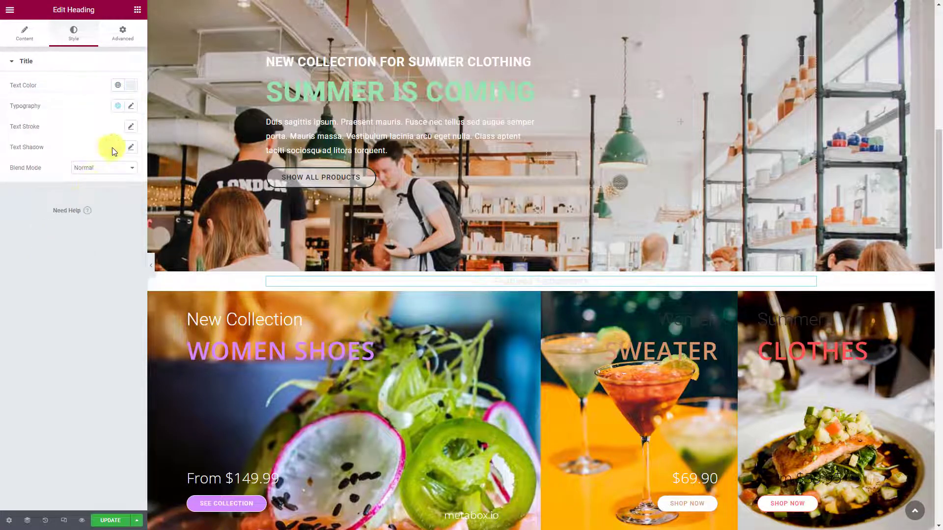
- Set the heading's font family to Open Sans and its font size to 45 px
{"action": "left_click", "coordinate": [131, 106]}
{"action": "left_click", "coordinate": [122, 151]}
{"action": "type", "text": "open sans"}
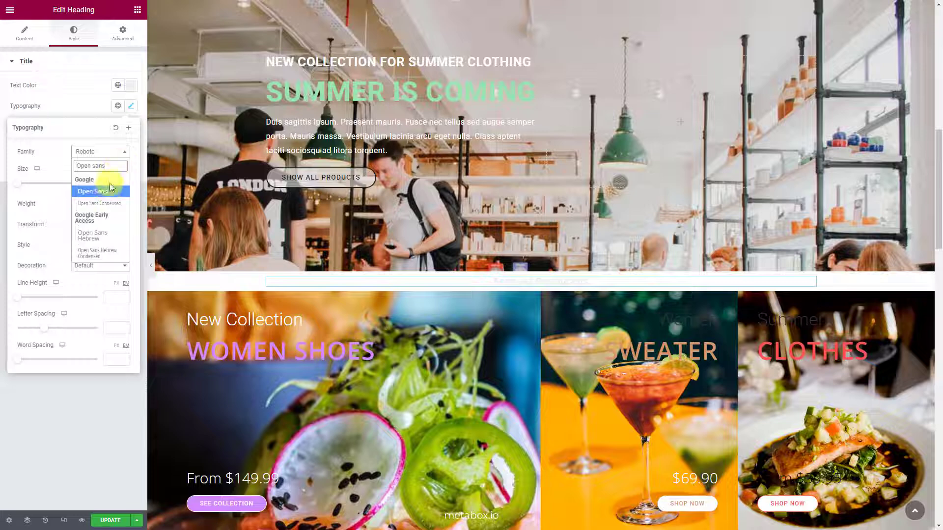
{"action": "left_click", "coordinate": [109, 192]}
{"action": "left_click", "coordinate": [118, 183]}
{"action": "type", "text": "45"}
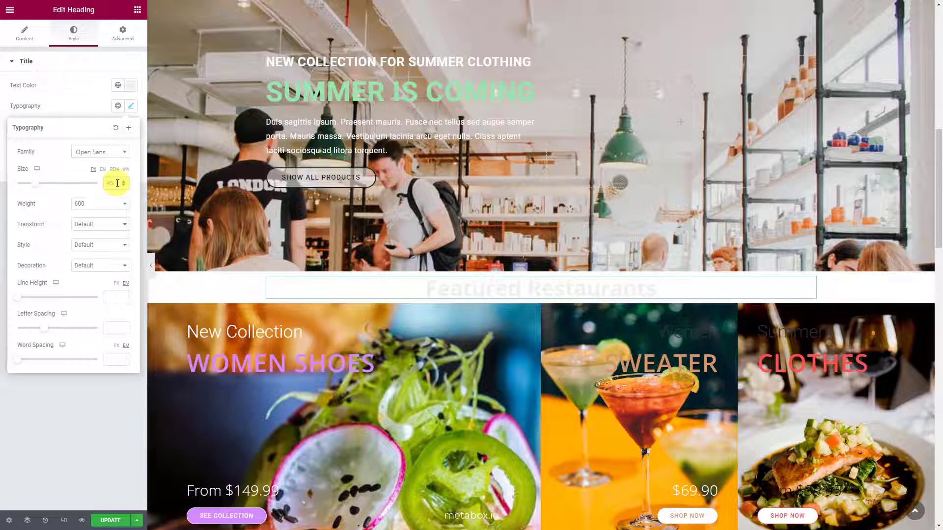
- Set the "Featured Restaurants" heading's font weight to 900 and its text transform to Uppercase
{"action": "left_click", "coordinate": [118, 204]}
{"action": "left_click", "coordinate": [108, 275]}
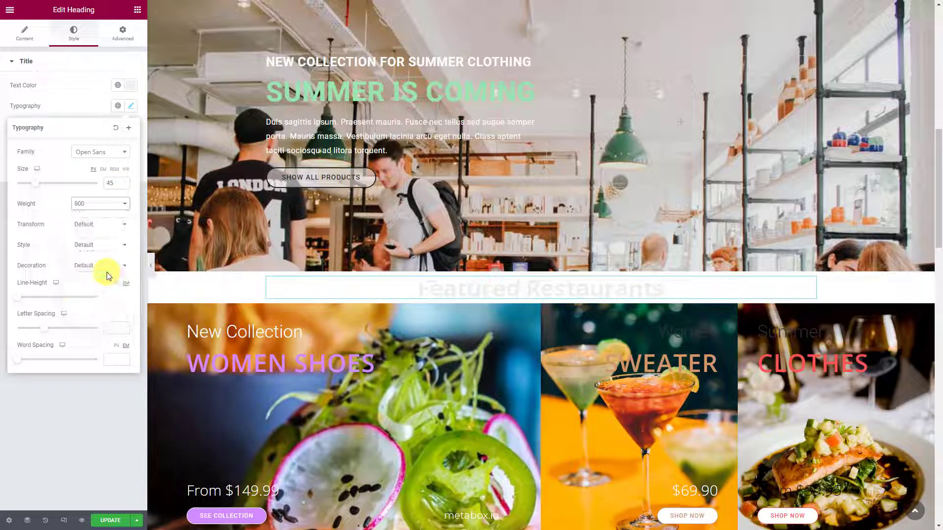
{"action": "left_click", "coordinate": [113, 224]}
{"action": "left_click", "coordinate": [114, 240]}
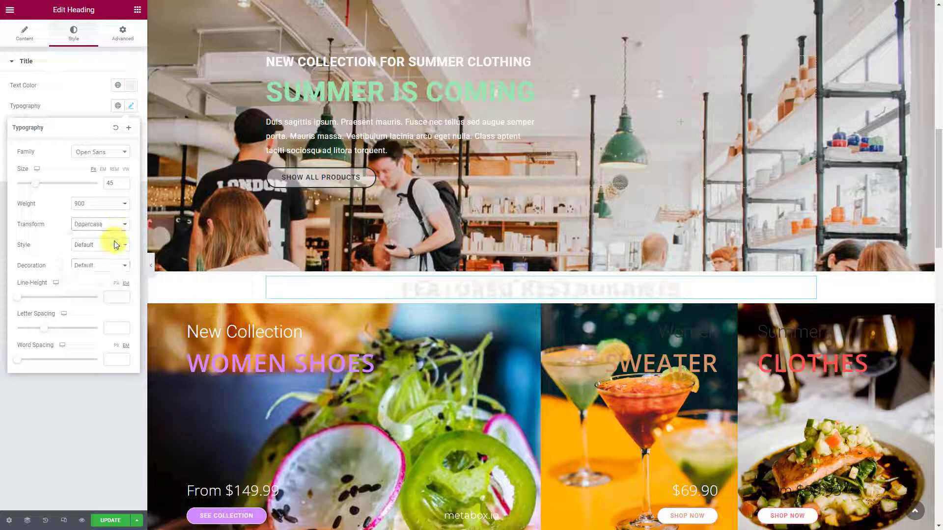
{"action": "left_click", "coordinate": [93, 384]}
- Insert a Grid widget showing the Featured Restaurants Grid below the heading and page forward through its carousel
{"action": "left_click", "coordinate": [137, 10]}
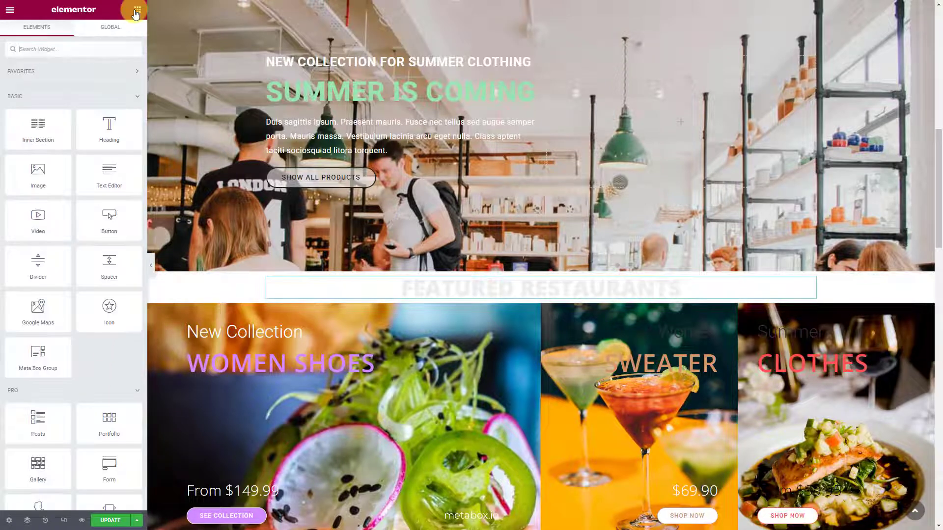
{"action": "type", "text": "grid"}
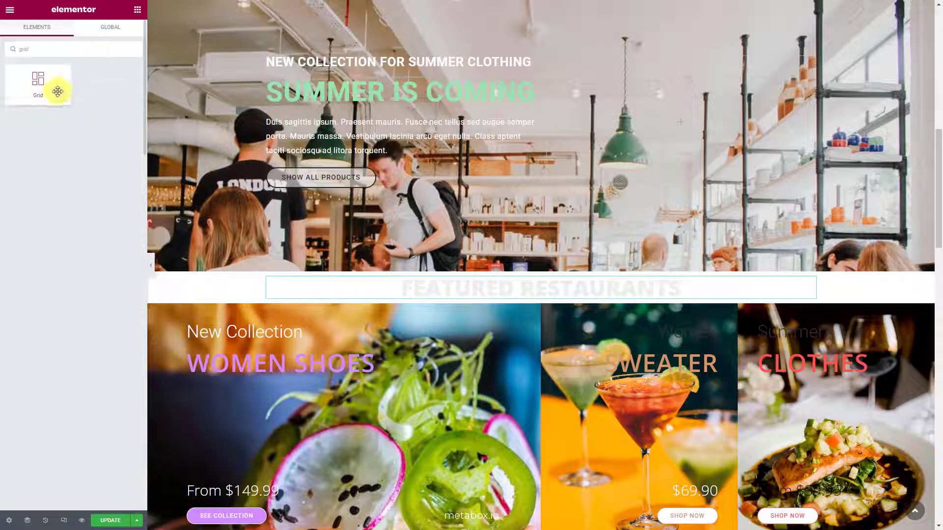
{"action": "left_click_drag", "start_coordinate": [59, 89], "coordinate": [373, 303]}
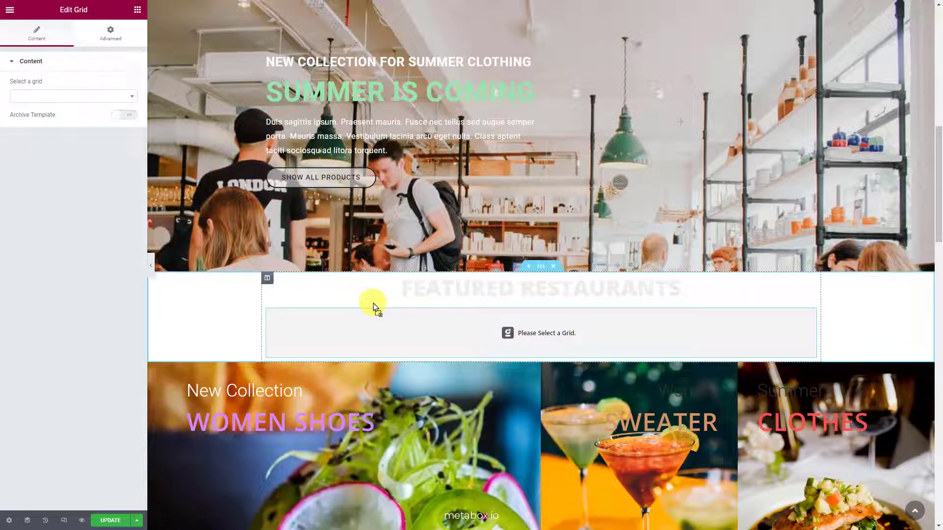
{"action": "left_click", "coordinate": [125, 97]}
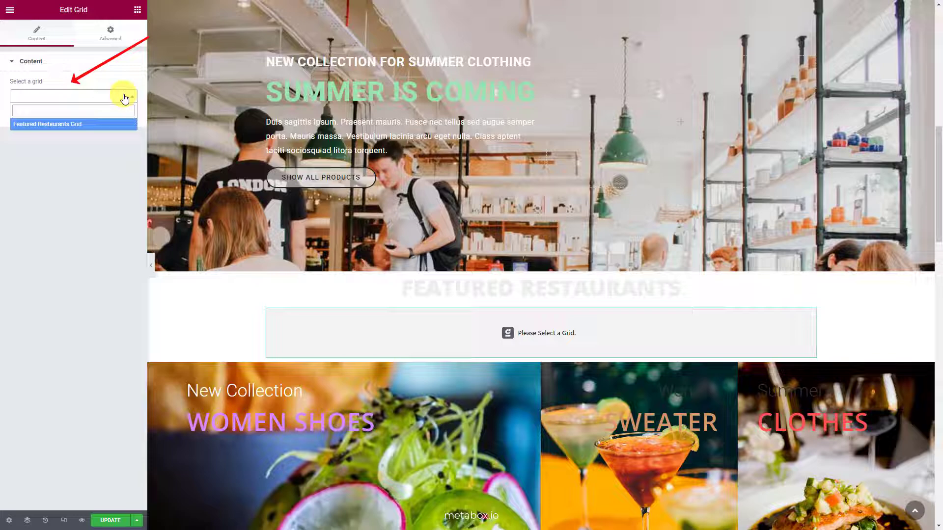
{"action": "left_click", "coordinate": [104, 124]}
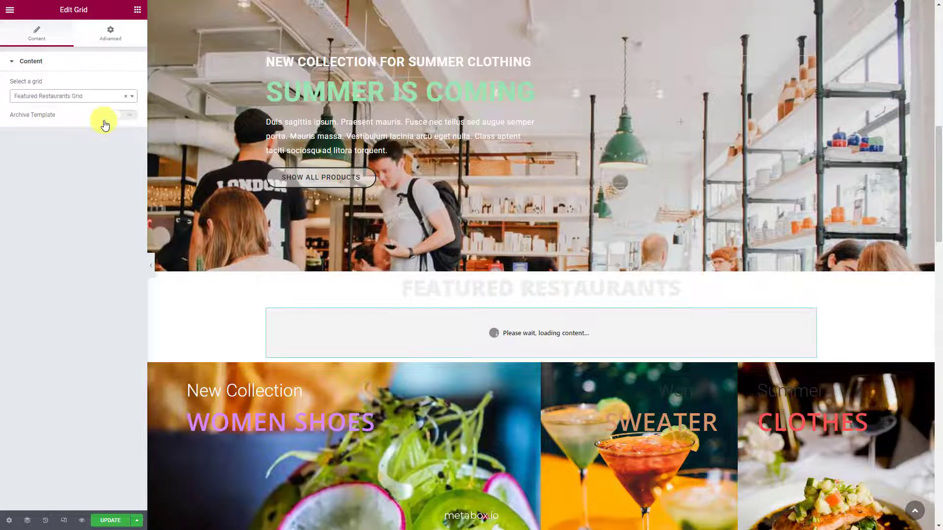
{"action": "scroll", "coordinate": [167, 343], "scroll_direction": "down", "scroll_amount": 3}
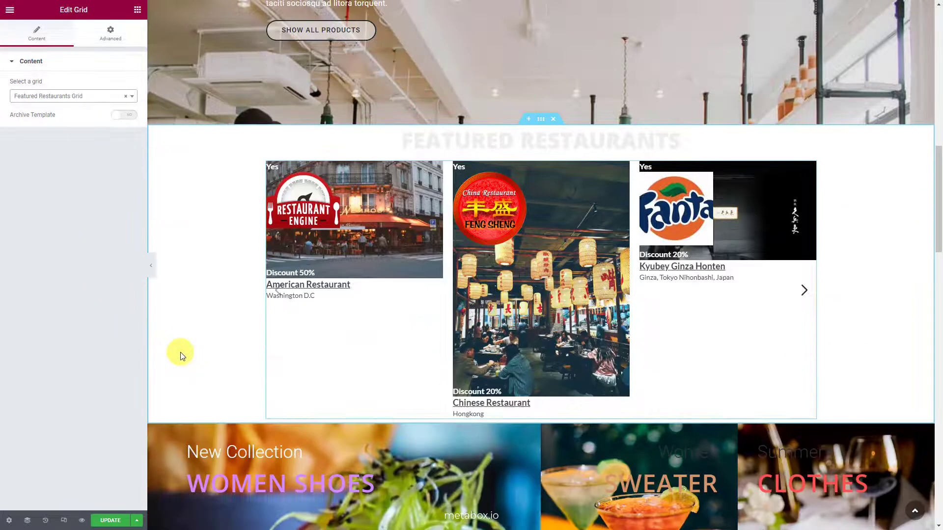
{"action": "left_click", "coordinate": [801, 294]}
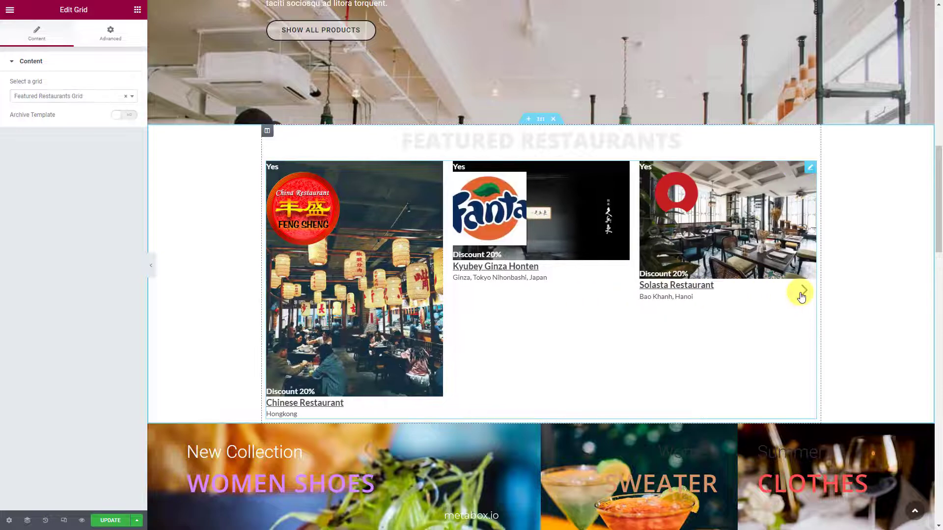
{"action": "left_click", "coordinate": [801, 294]}
{"action": "left_click", "coordinate": [801, 296]}
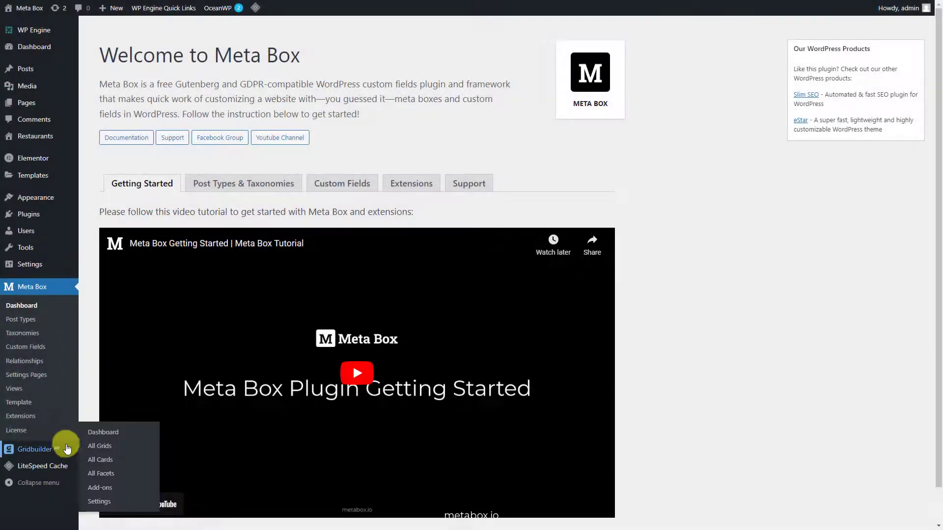
- Open the Featured Restaurants Grid's customization settings in Gridbuilder WP and save custom CSS styling its .featured-restaurants cards
{"action": "left_click", "coordinate": [87, 448]}
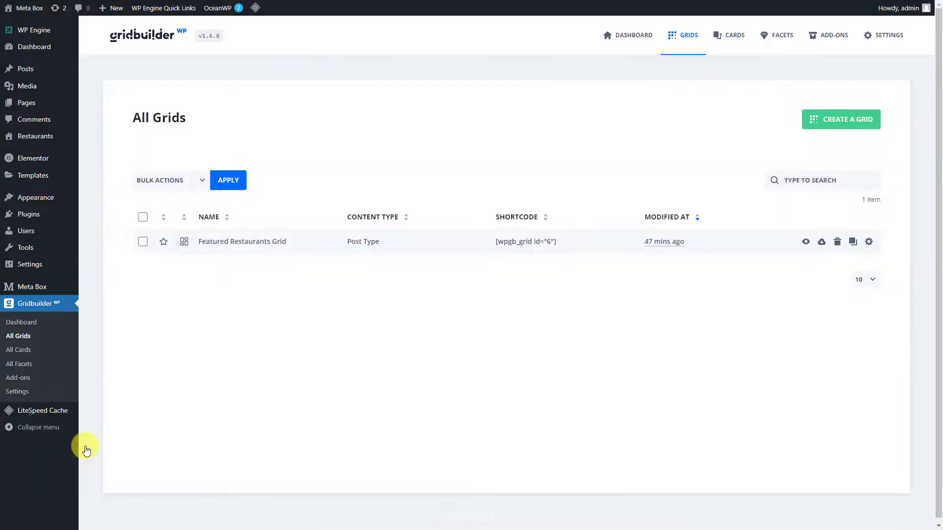
{"action": "left_click", "coordinate": [869, 242]}
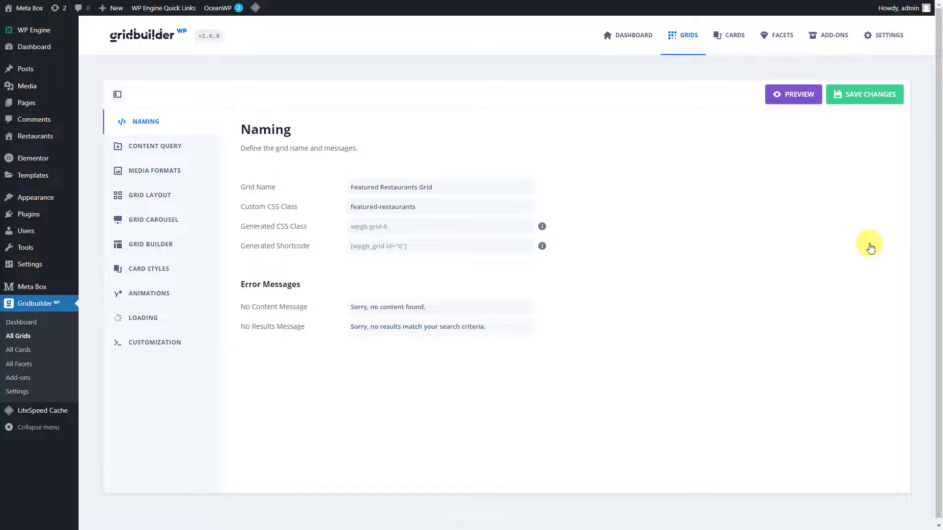
{"action": "left_click", "coordinate": [193, 348]}
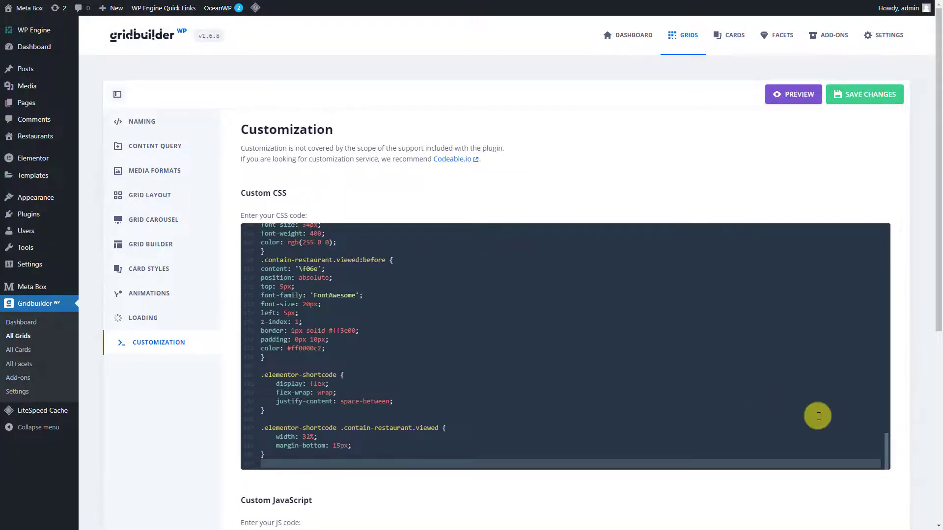
{"action": "left_click_drag", "start_coordinate": [884, 452], "coordinate": [897, 241]}
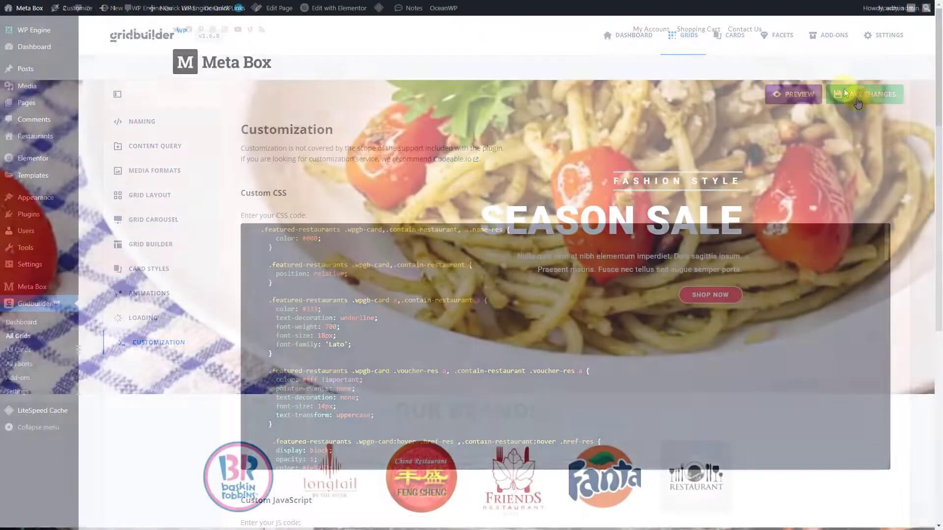
- Check the Featured Restaurants section on the live front page, paging its carousel forward and back to the start
{"action": "scroll", "coordinate": [816, 381], "scroll_direction": "down", "scroll_amount": 10}
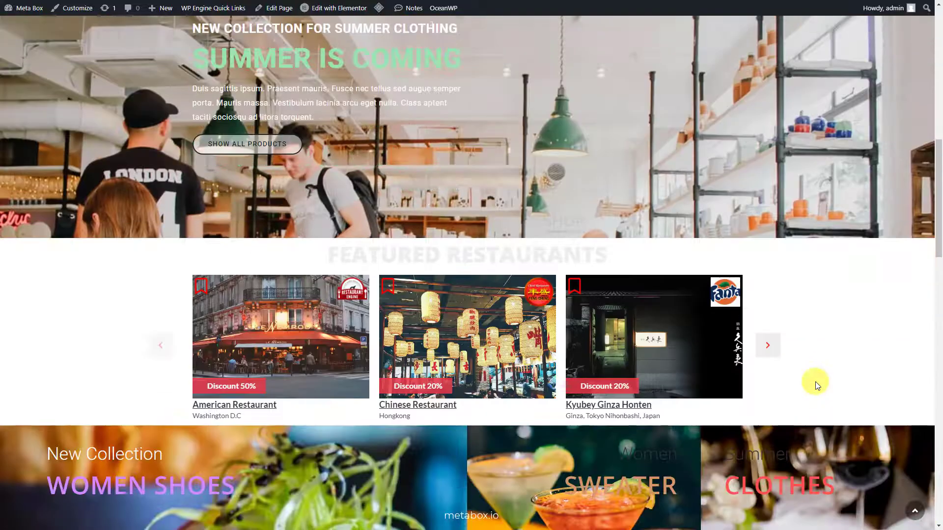
{"action": "left_click", "coordinate": [769, 346]}
{"action": "left_click", "coordinate": [162, 350]}
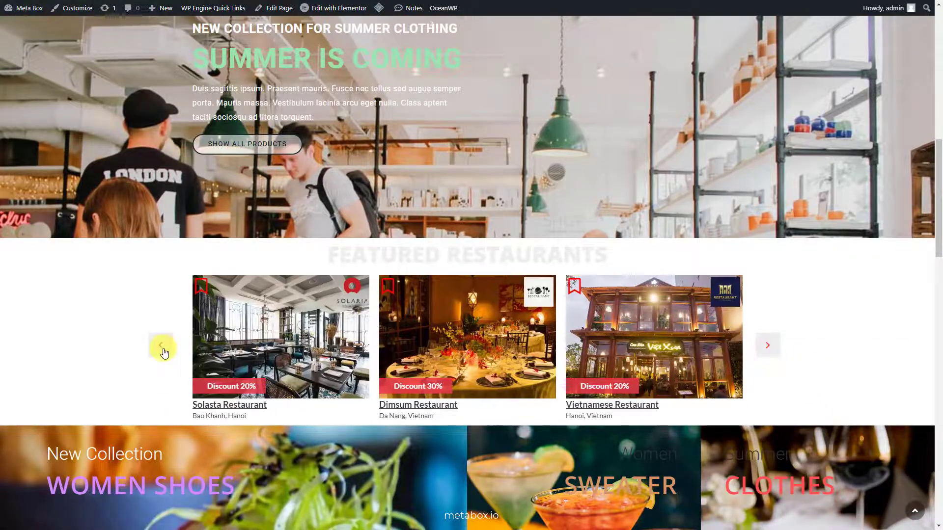
{"action": "left_click", "coordinate": [164, 352]}
{"action": "left_click", "coordinate": [164, 352]}
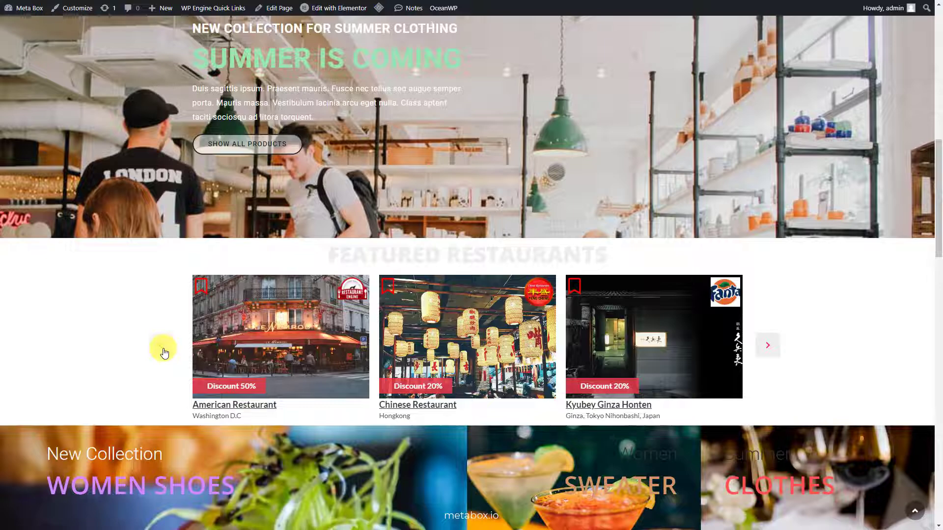